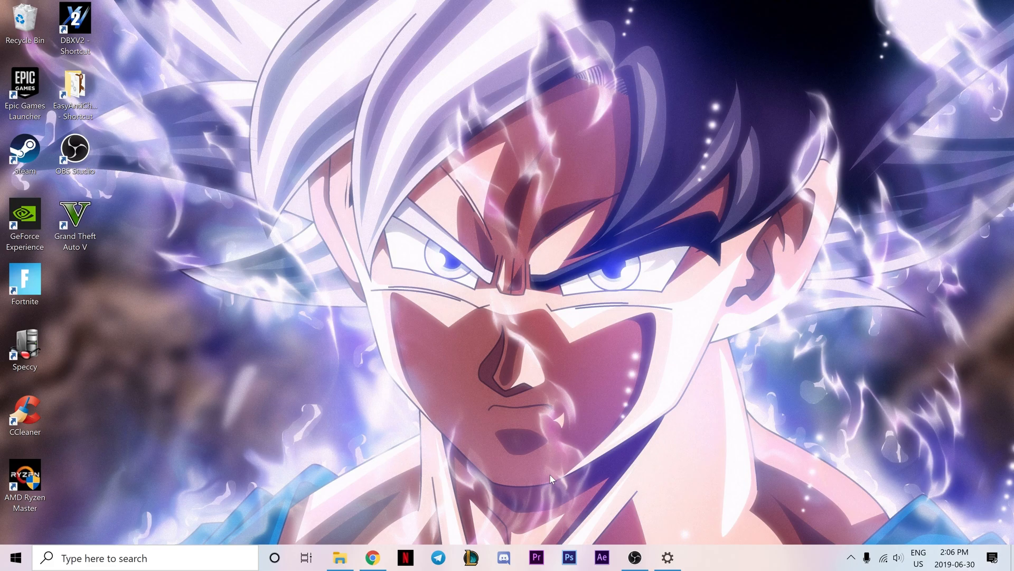
# Open Premiere Pro and create a new project named Anime Meme Tutorial.
pyautogui.click(538, 558)
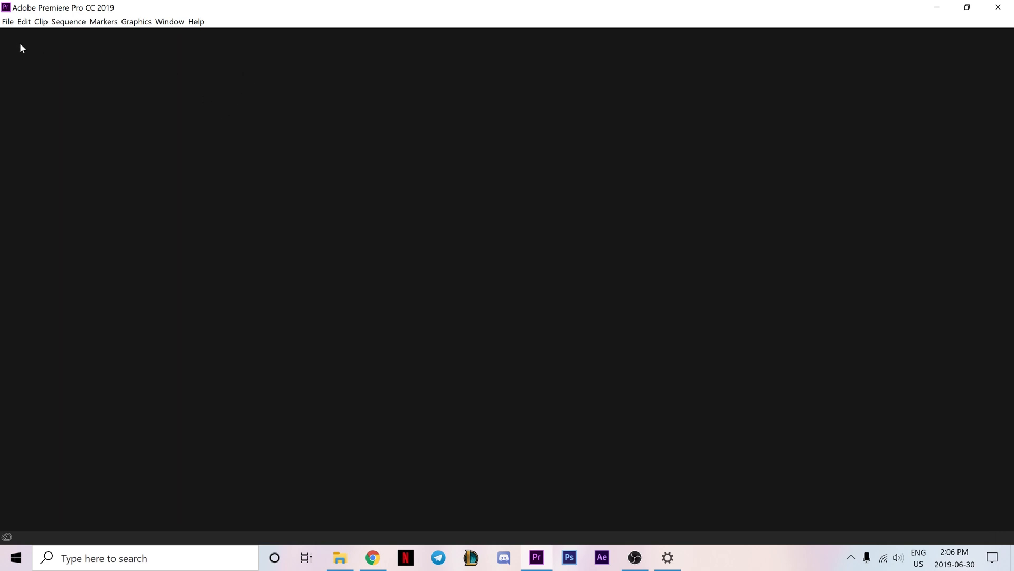
pyautogui.click(7, 24)
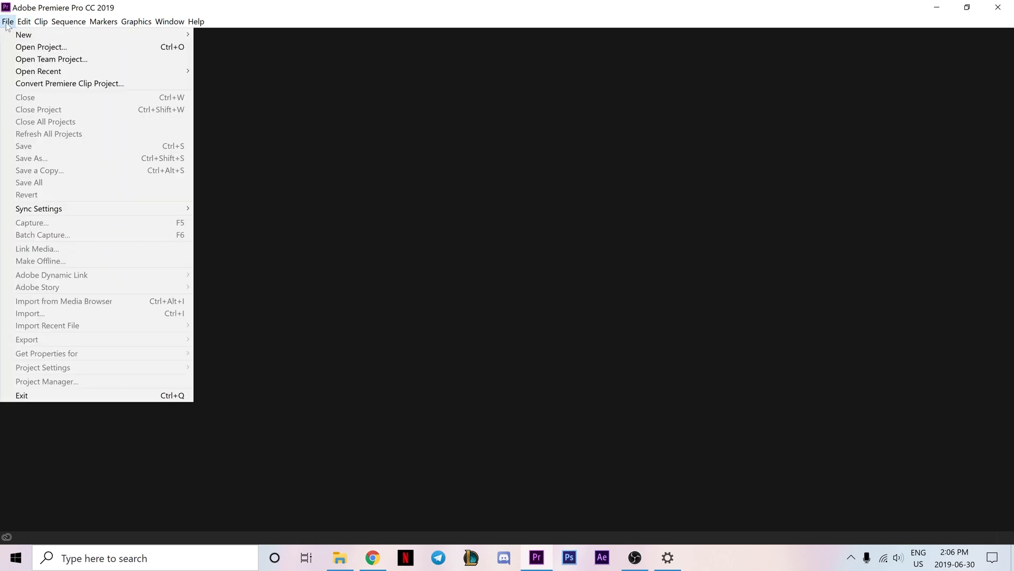
pyautogui.click(8, 24)
pyautogui.click(8, 24)
pyautogui.moveTo(104, 22)
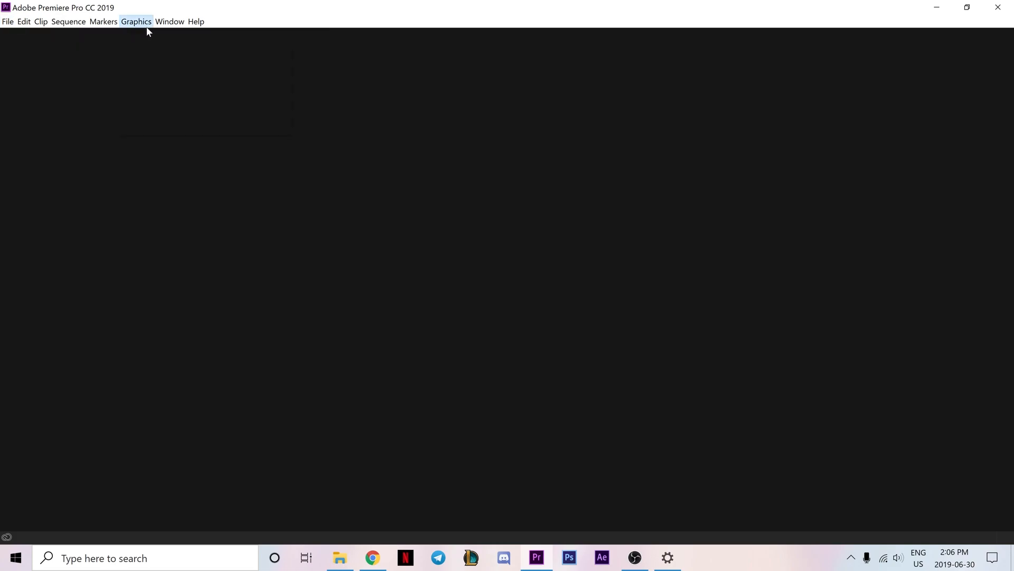
pyautogui.moveTo(8, 22)
pyautogui.moveTo(71, 34)
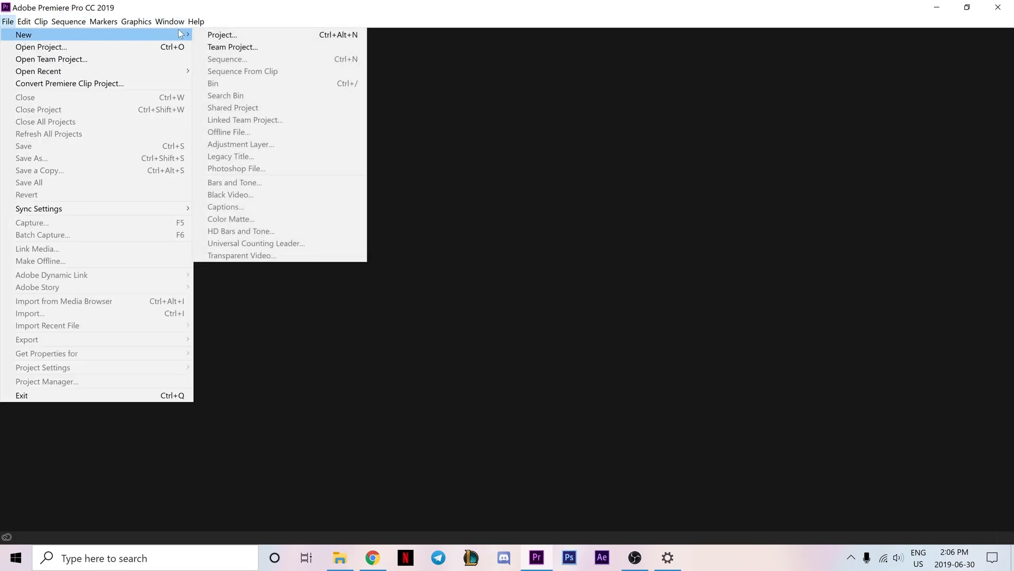
pyautogui.click(213, 35)
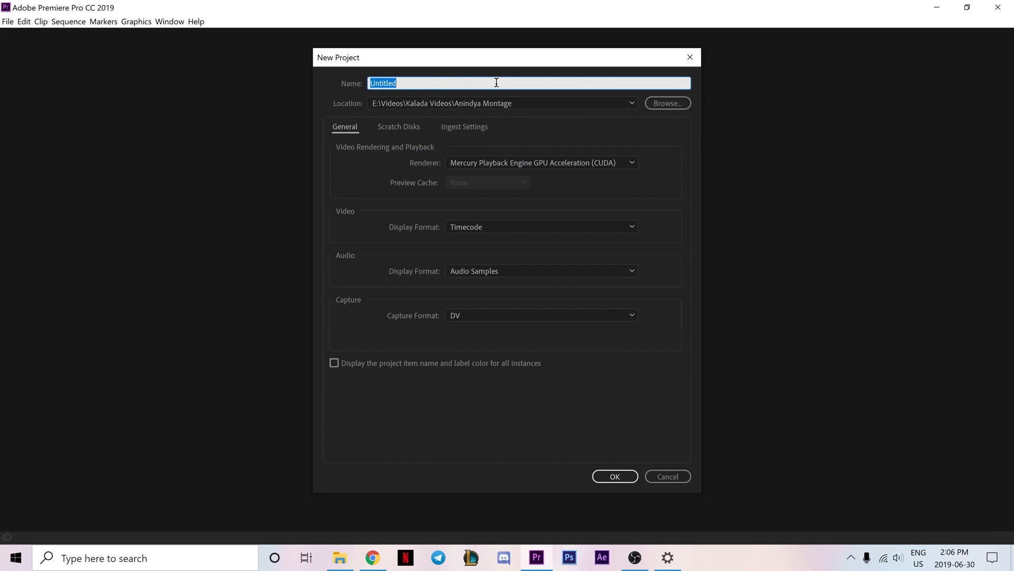
pyautogui.write('Anime Meme Tutoria')
pyautogui.click(611, 478)
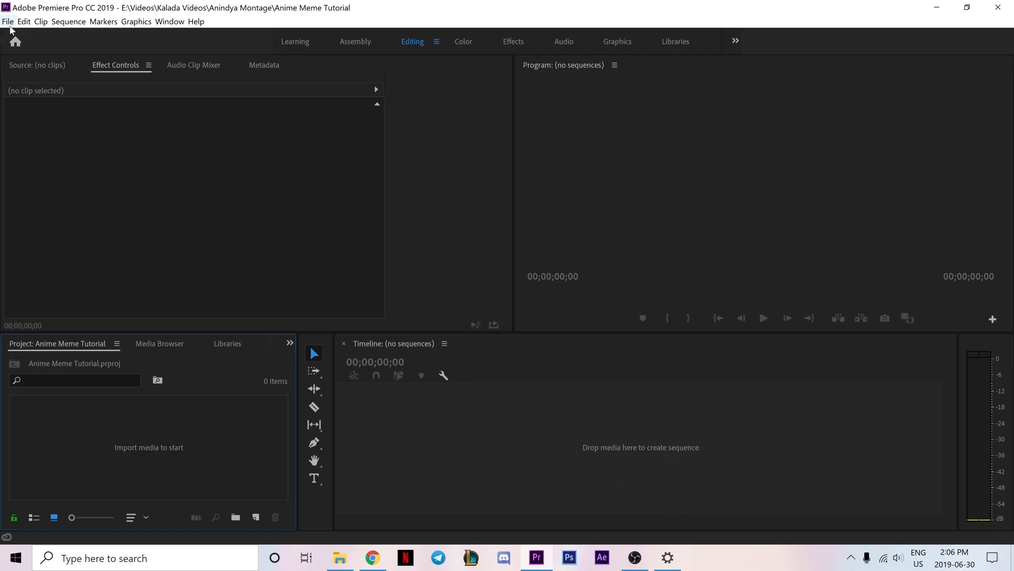
# Import Ezreal E God.mp4 and place it in the empty timeline to create a sequence from it.
pyautogui.click(7, 22)
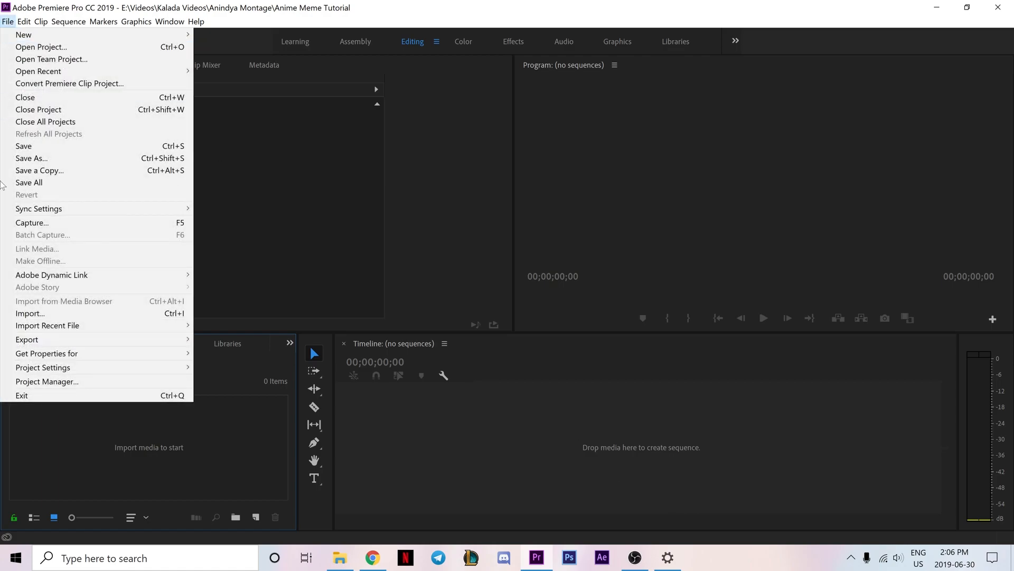
pyautogui.click(19, 315)
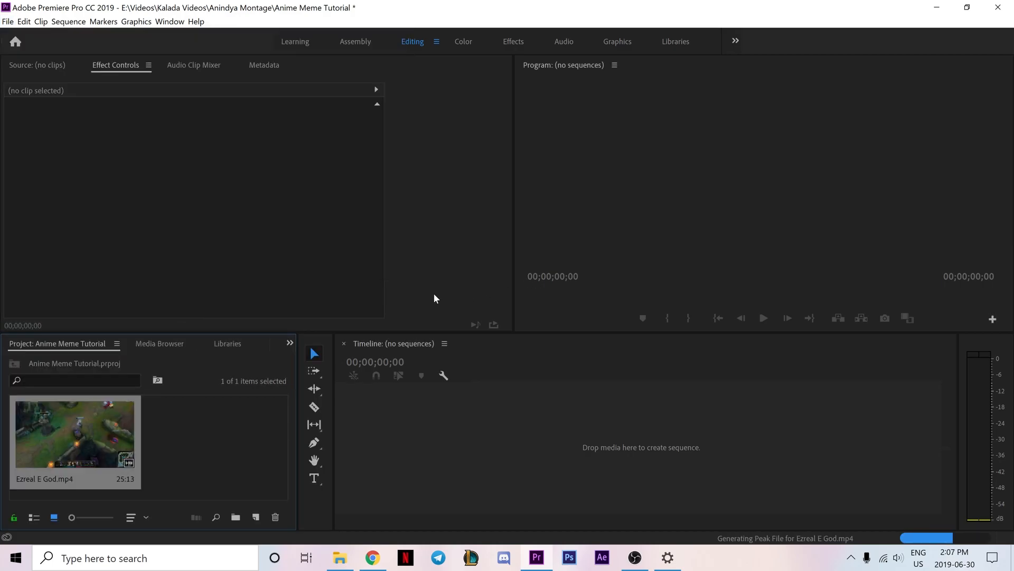
pyautogui.moveTo(100, 431); pyautogui.dragTo(483, 454)
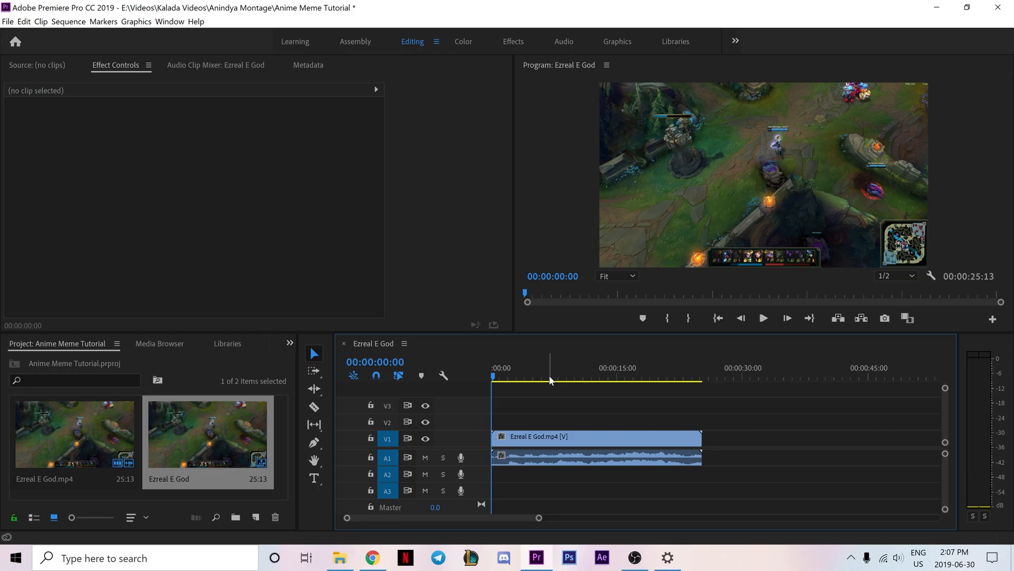
# Find the moment at 00:00:19:33 in the gameplay clip and insert a frame hold segment there.
pyautogui.press('space')
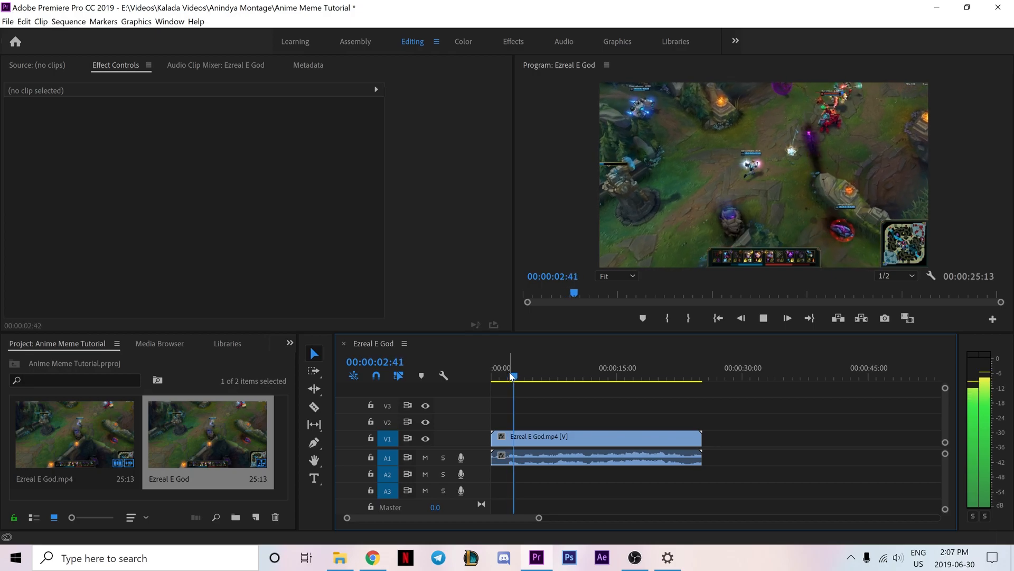
pyautogui.press('space')
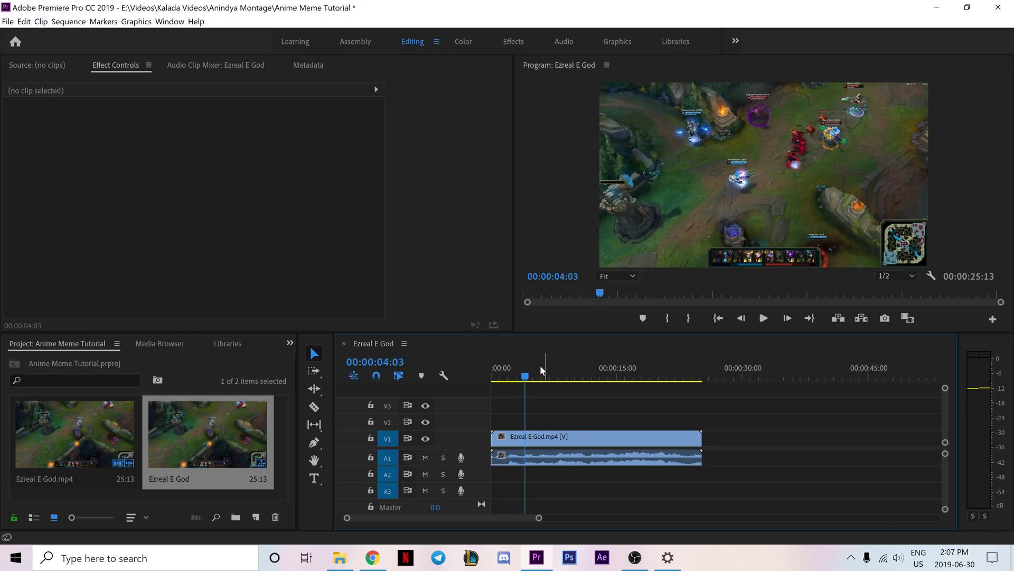
pyautogui.click(535, 374)
pyautogui.moveTo(535, 377); pyautogui.dragTo(655, 373)
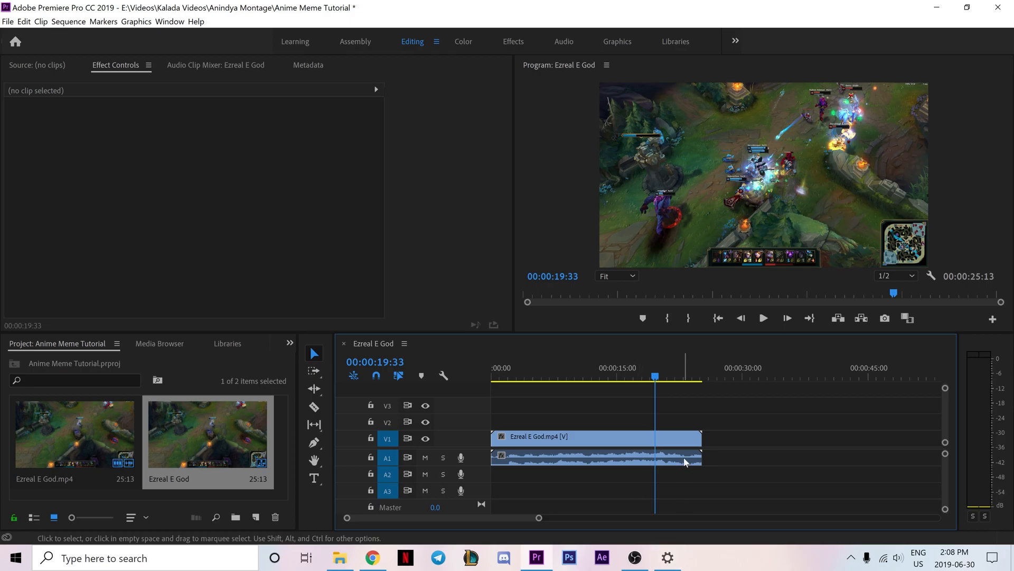
pyautogui.rightClick(660, 444)
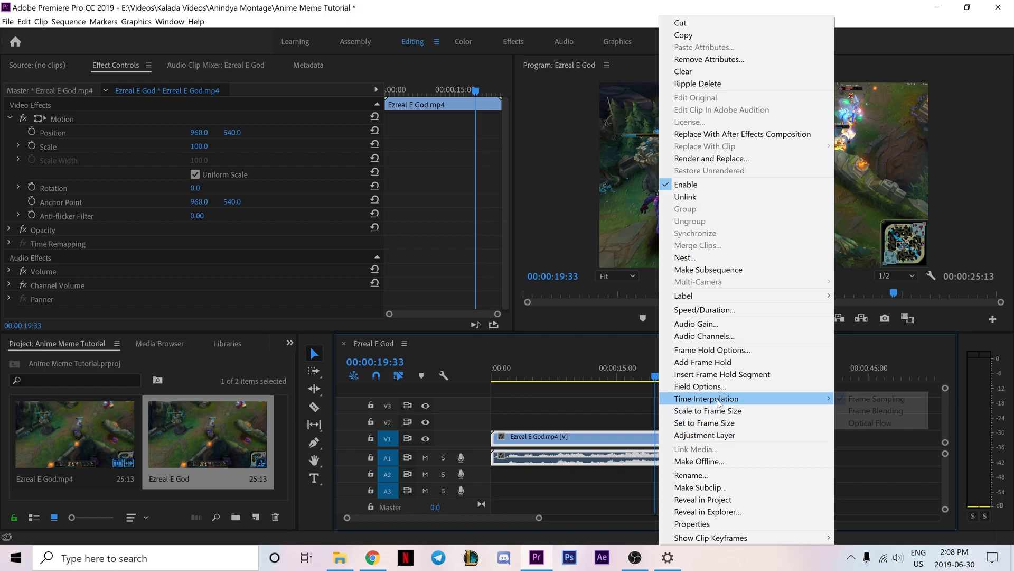
pyautogui.click(726, 375)
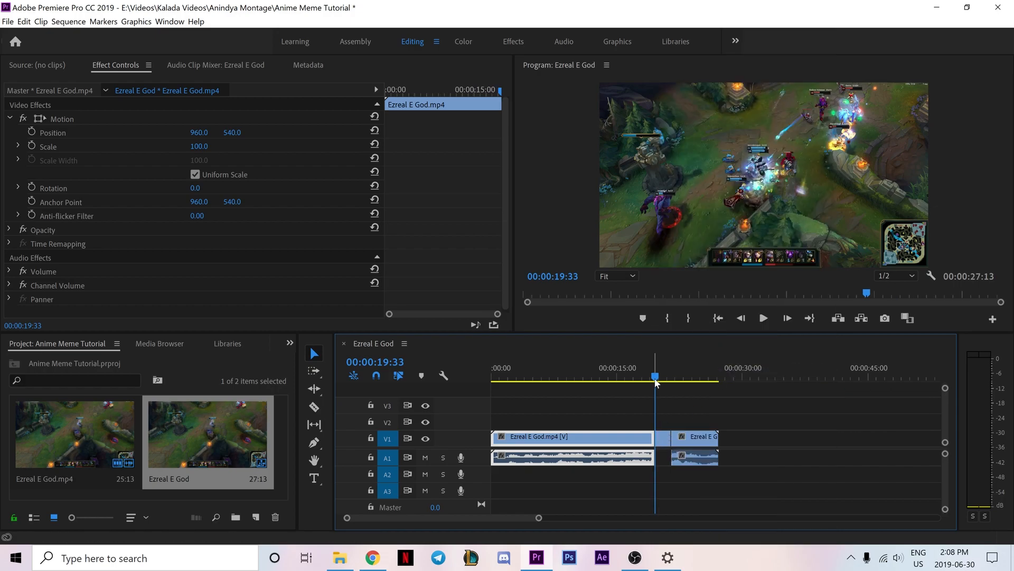
# Move the clip after the frame hold about 6 seconds later and lengthen the frame hold segment into the gap.
pyautogui.click(662, 437)
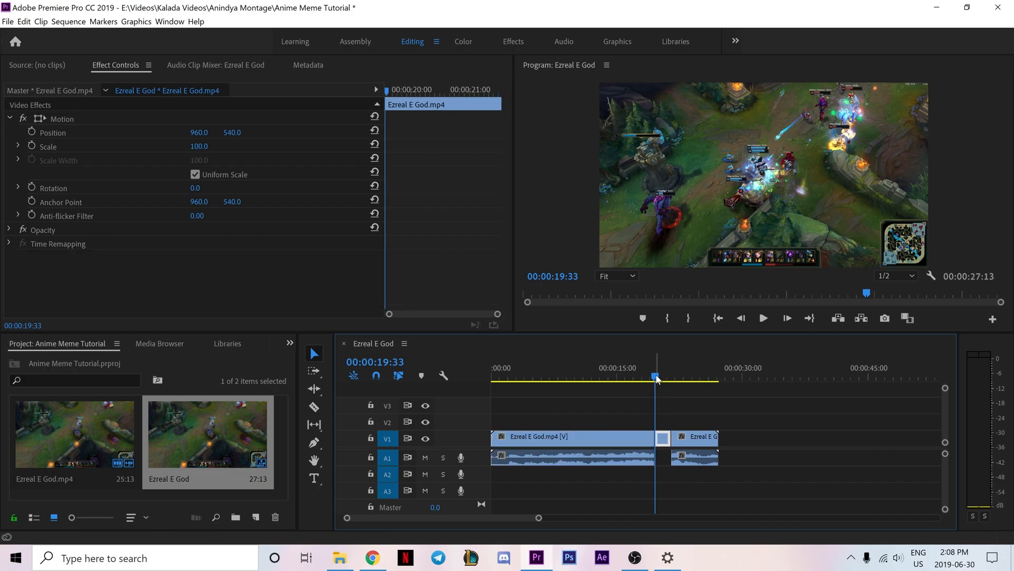
pyautogui.moveTo(658, 377)
pyautogui.mouseDown()
pyautogui.moveTo(671, 380)
pyautogui.moveTo(655, 380)
pyautogui.mouseUp()
pyautogui.click(694, 439)
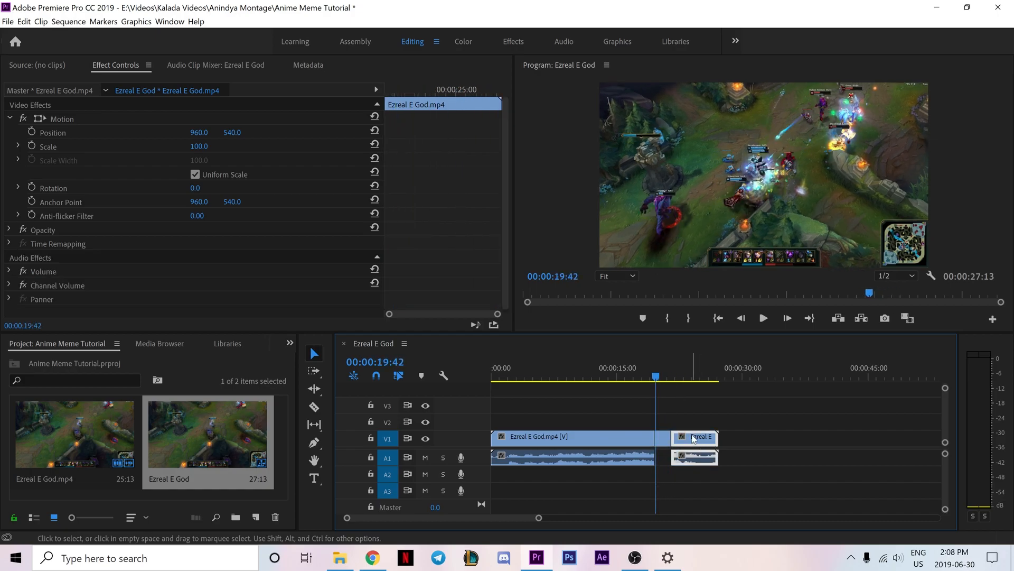
pyautogui.moveTo(698, 440); pyautogui.dragTo(746, 440)
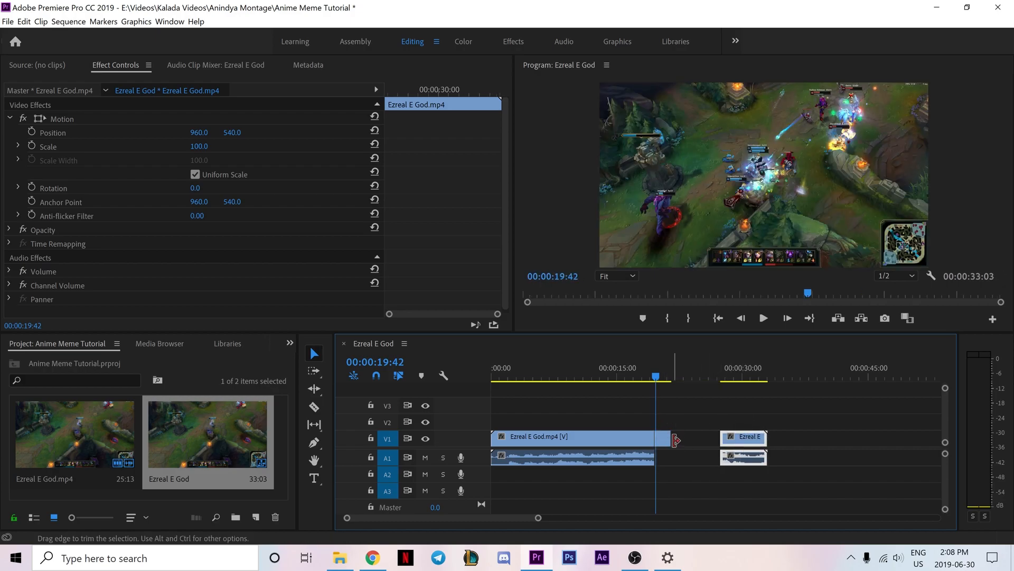
pyautogui.moveTo(671, 436); pyautogui.dragTo(699, 437)
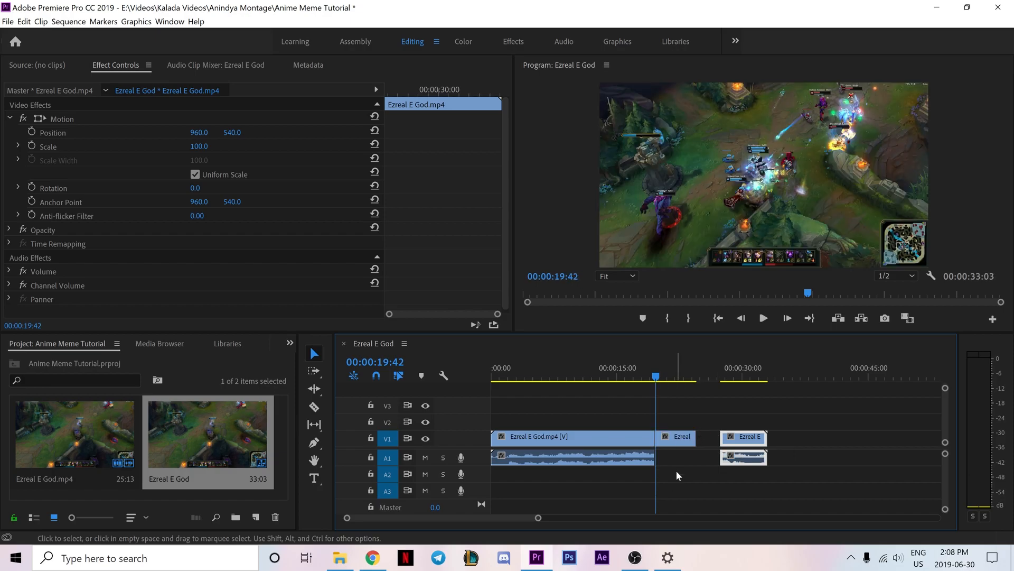
# Turn on keyframing for the frame hold segment's Position and Scale at 00:00:19:42.
pyautogui.click(684, 443)
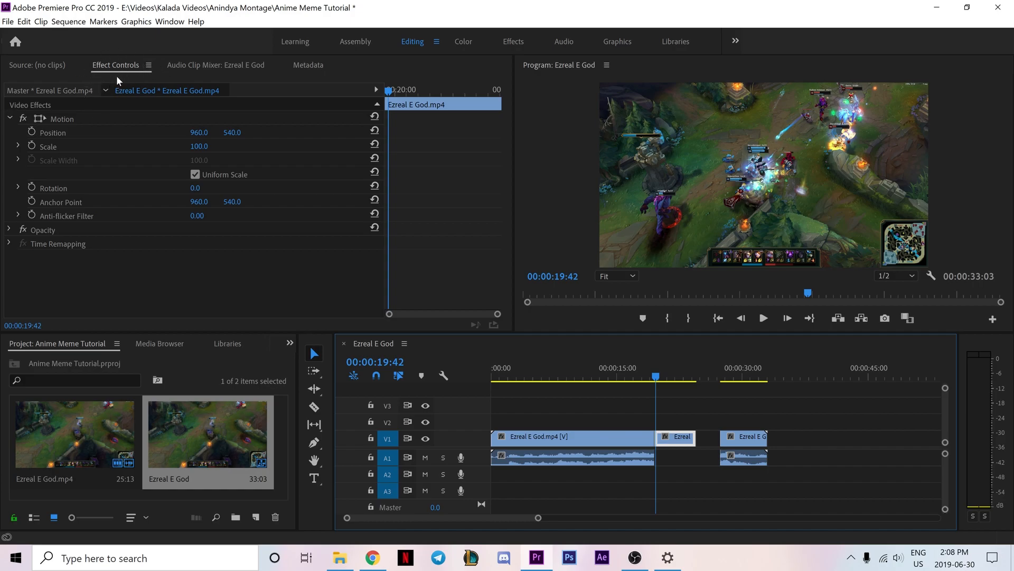
pyautogui.click(31, 132)
pyautogui.click(32, 147)
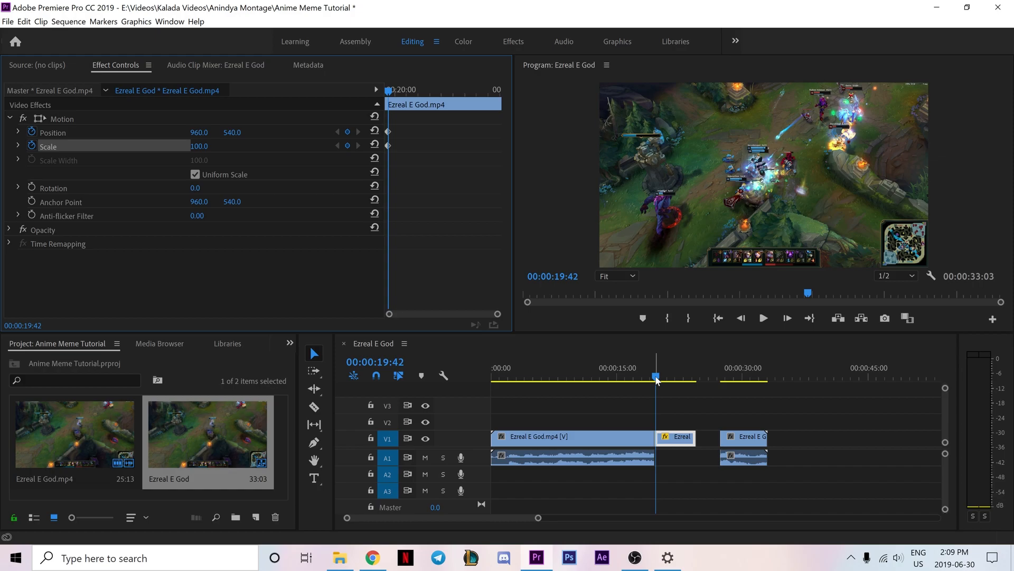
# Add a Scale keyframe of 252 to the frame hold segment at 00:00:20:00.
pyautogui.press('Right')
pyautogui.press('Right')
pyautogui.press('Right')
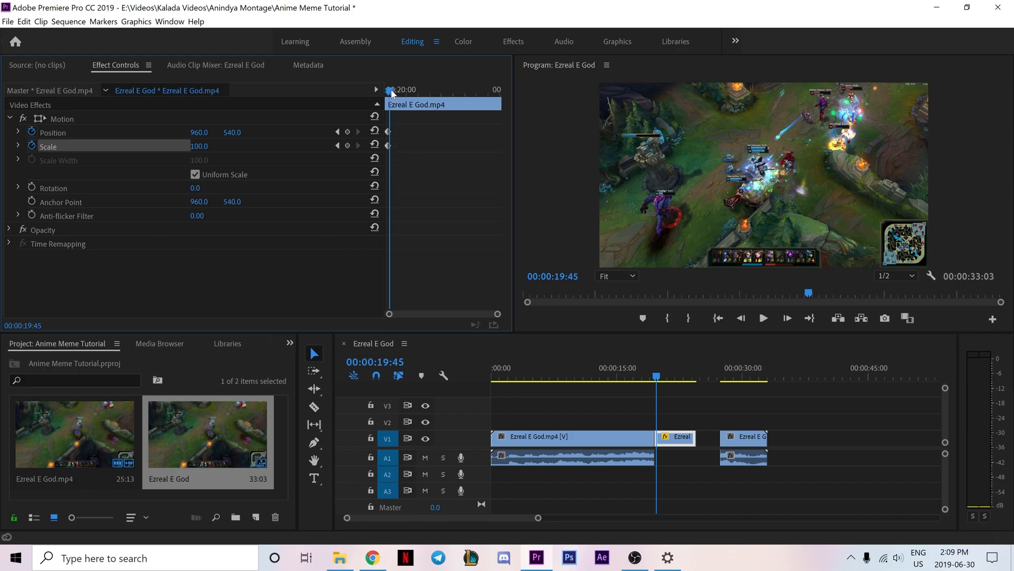
pyautogui.moveTo(392, 93)
pyautogui.mouseDown()
pyautogui.moveTo(496, 98)
pyautogui.moveTo(395, 96)
pyautogui.mouseUp()
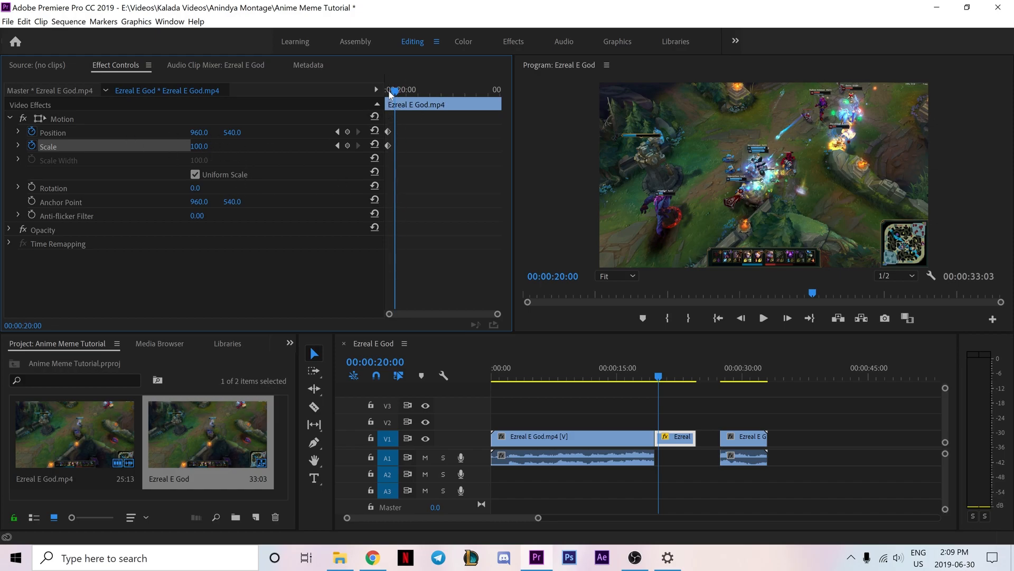
pyautogui.moveTo(196, 148); pyautogui.dragTo(196, 147)
pyautogui.moveTo(196, 148); pyautogui.dragTo(238, 147)
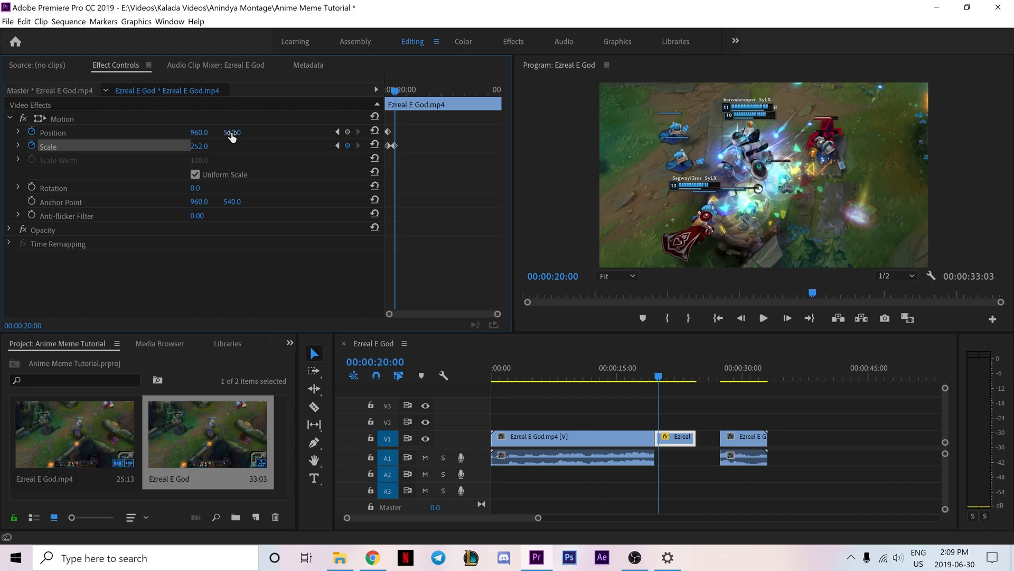
# Set the frame hold segment's Position to -100, 996 at 00:00:20:00, save the project and check the zoom between the keyframes.
pyautogui.moveTo(232, 133); pyautogui.dragTo(542, 133)
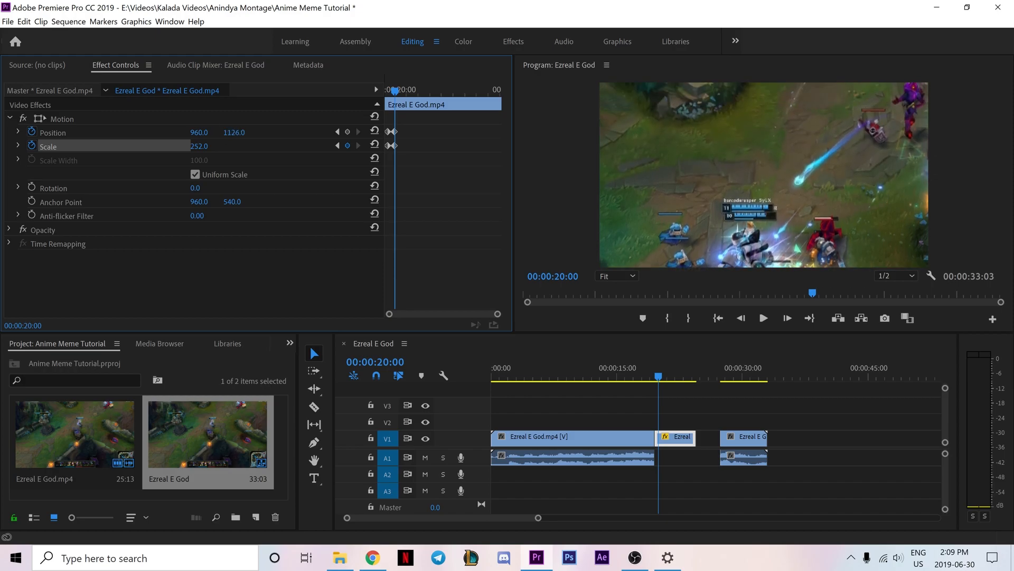
pyautogui.moveTo(199, 132); pyautogui.dragTo(42, 132)
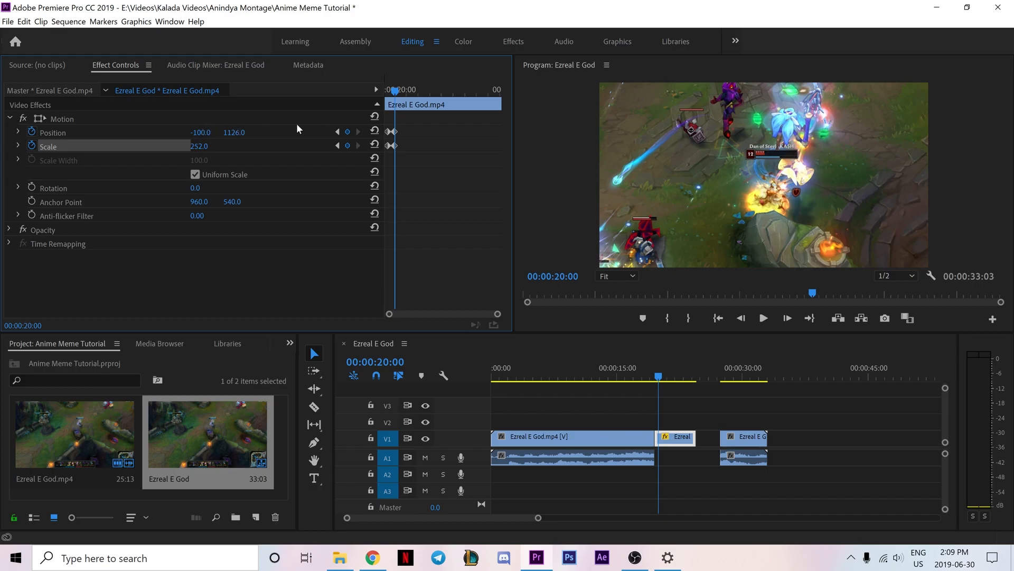
pyautogui.moveTo(233, 132); pyautogui.dragTo(165, 132)
pyautogui.hotkey('ctrl', 's')
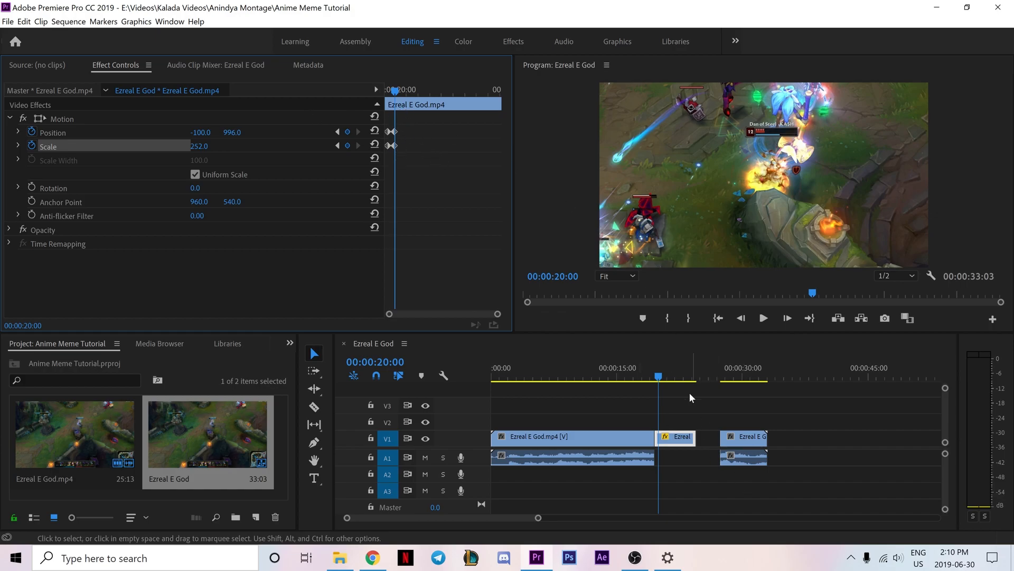
pyautogui.moveTo(659, 376); pyautogui.dragTo(658, 379)
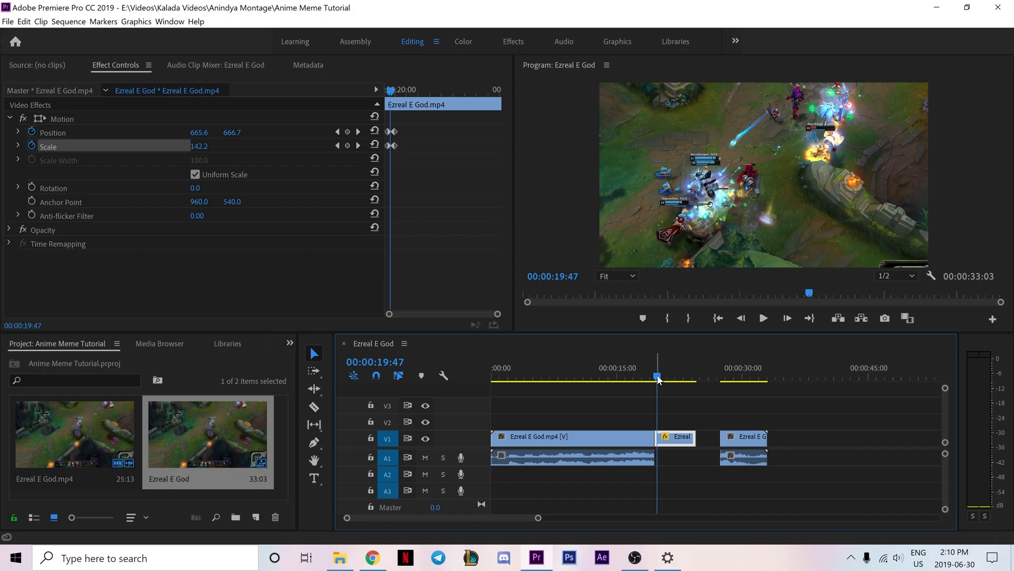
pyautogui.moveTo(659, 378); pyautogui.dragTo(660, 377)
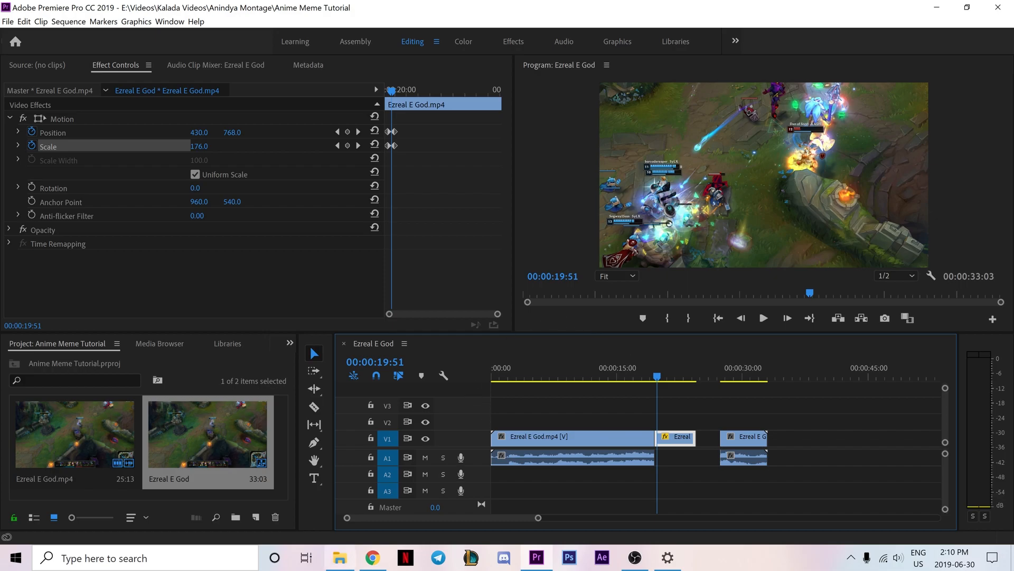
# Switch to Chrome, copy the Genos vs Sonic YouTube video's URL and download it as an MP3 with the Youtube Mp3 Converter site.
pyautogui.click(373, 557)
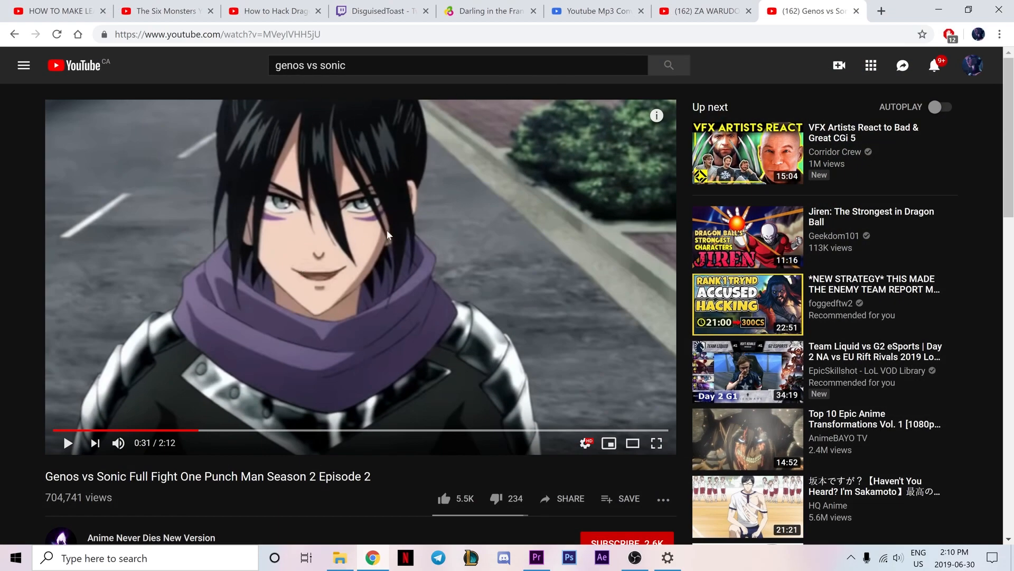
pyautogui.click(318, 236)
pyautogui.click(393, 255)
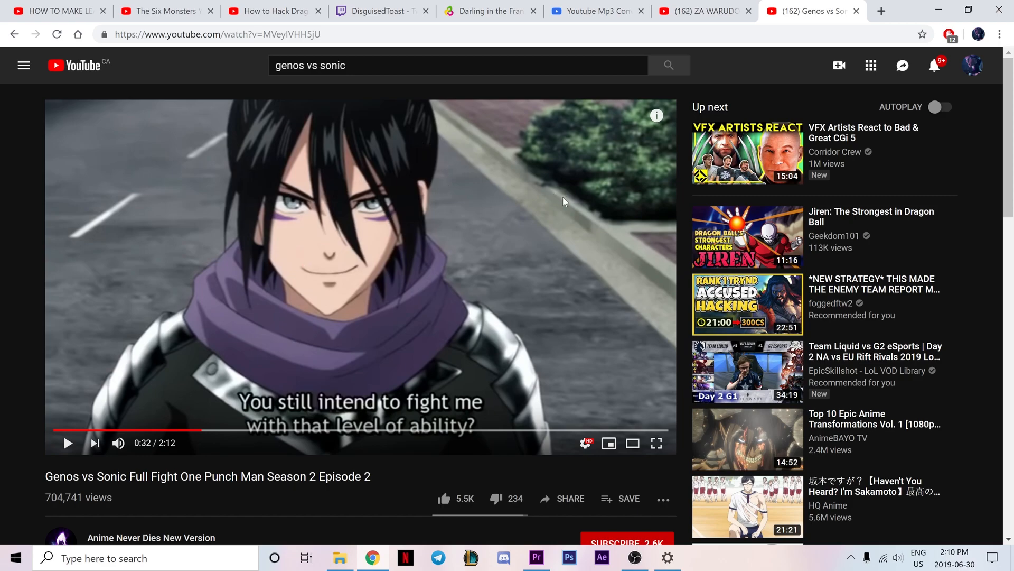
pyautogui.click(478, 34)
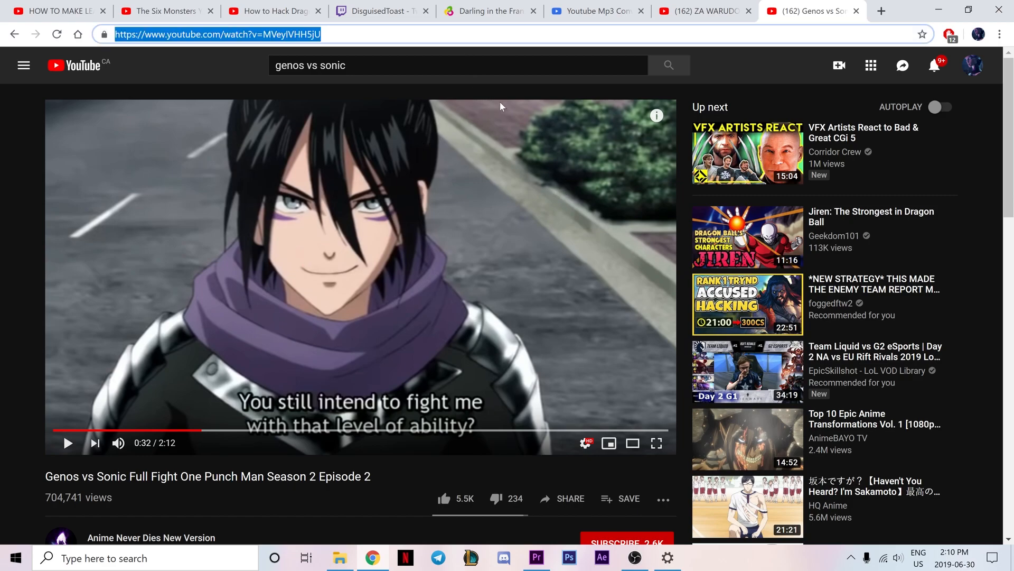
pyautogui.click(602, 11)
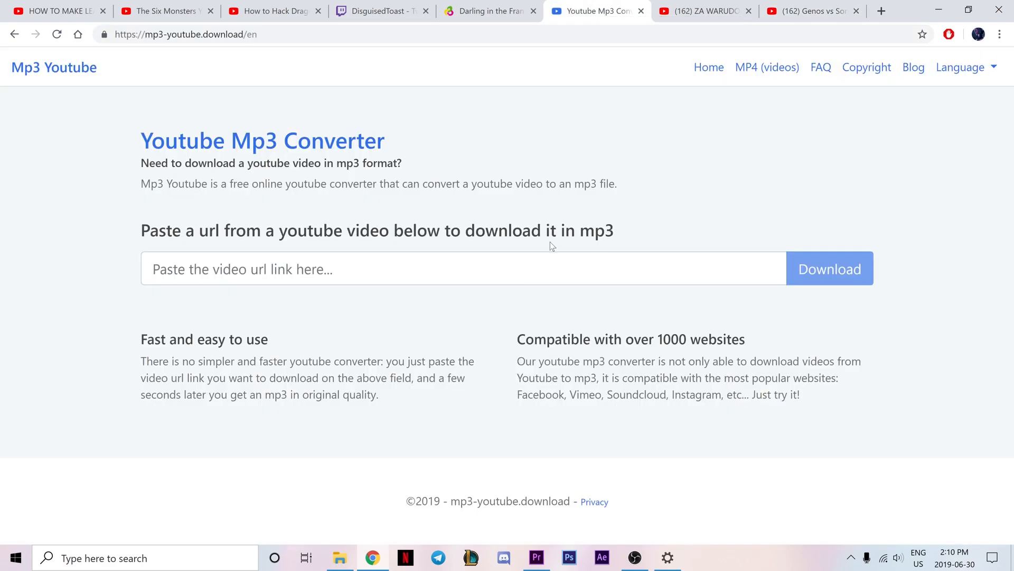
pyautogui.click(464, 268)
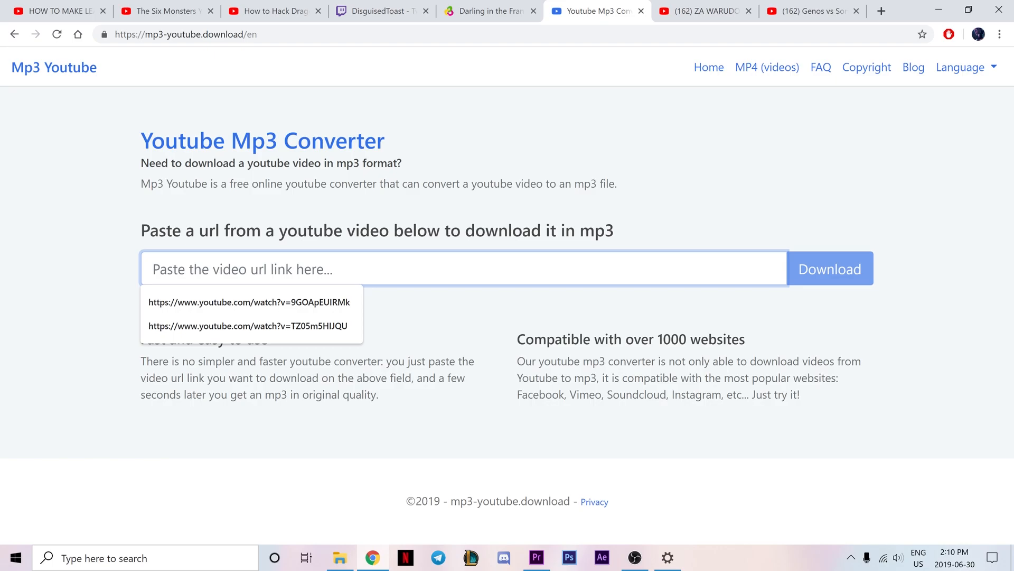
pyautogui.write('https://www.youtube.com/watch?v=MVeyIVHH5jU')
pyautogui.click(833, 267)
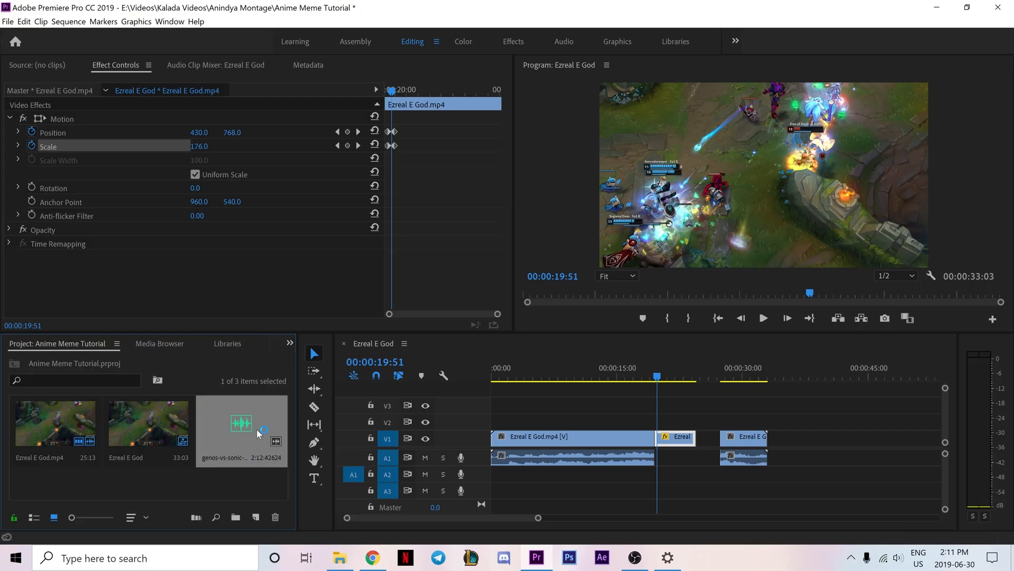
# Place the genos-vs-sonic audio on track A2 at the start of the sequence.
pyautogui.moveTo(242, 430); pyautogui.dragTo(493, 481)
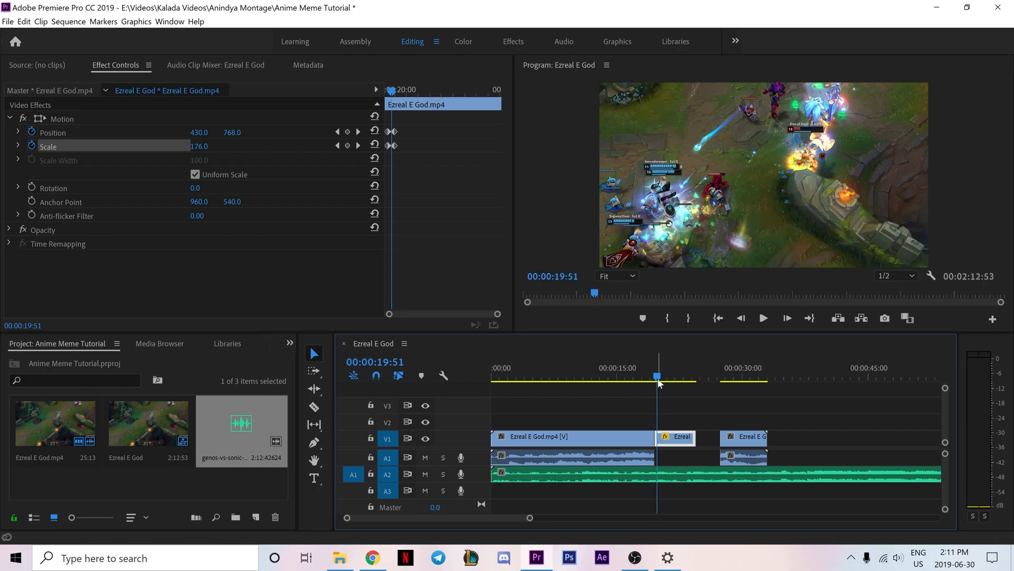
# Switch to Chrome and replay the Genos vs Sonic video around 0:31 to locate the wanted line.
pyautogui.hotkey('alt', 'Tab')
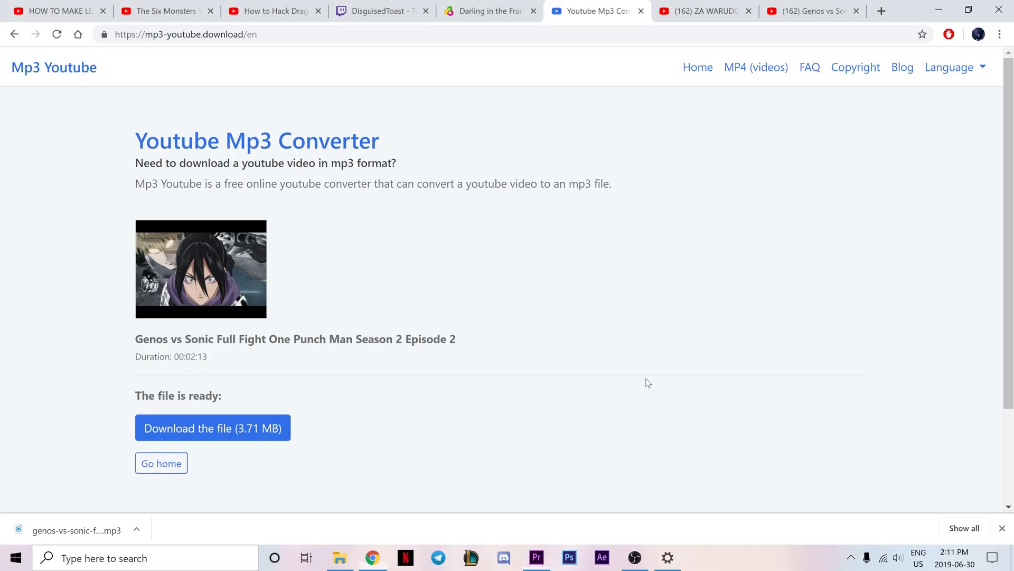
pyautogui.click(744, 7)
pyautogui.click(775, 7)
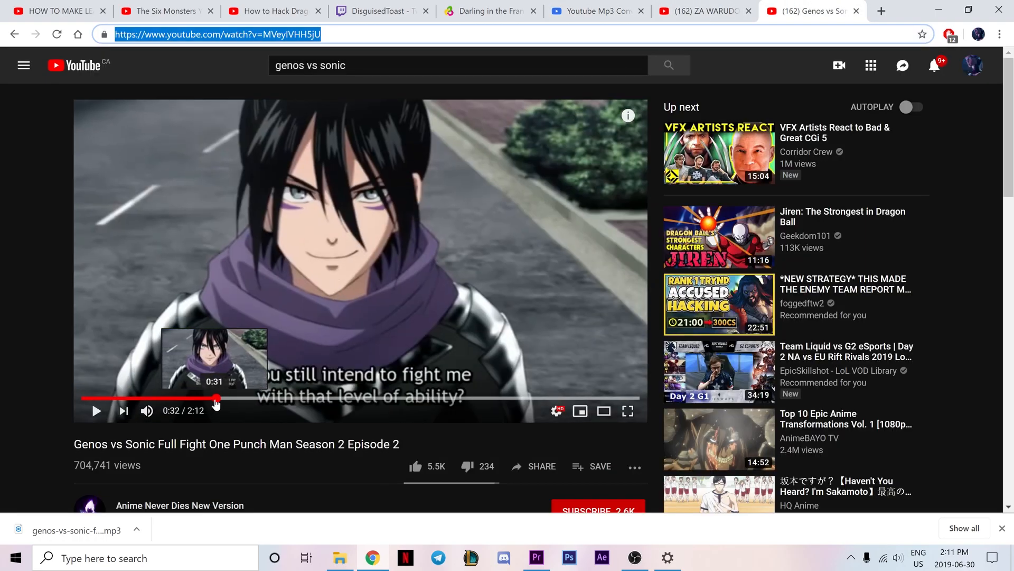
pyautogui.click(216, 399)
pyautogui.moveTo(215, 399); pyautogui.dragTo(205, 399)
pyautogui.click(241, 316)
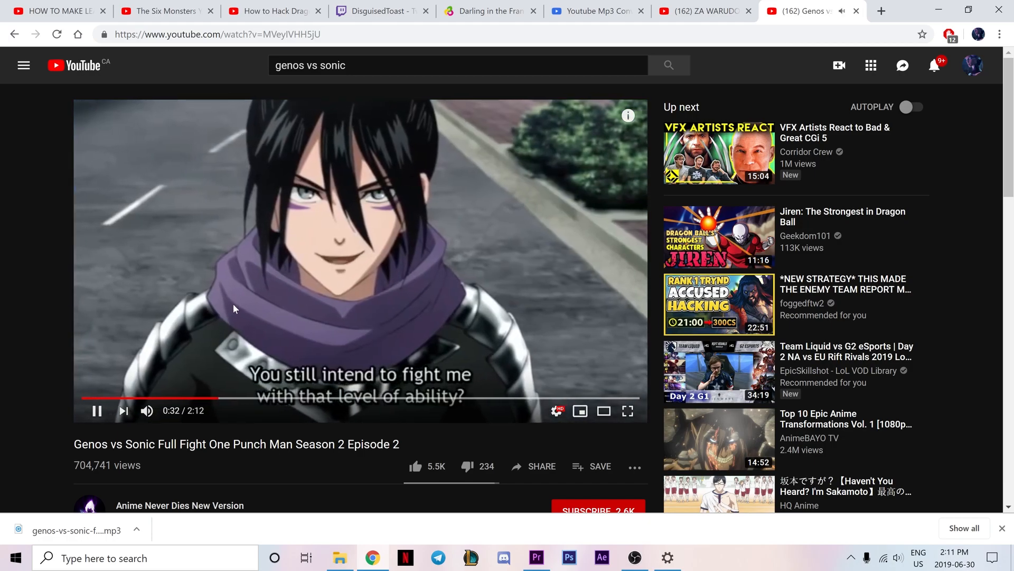
pyautogui.click(264, 300)
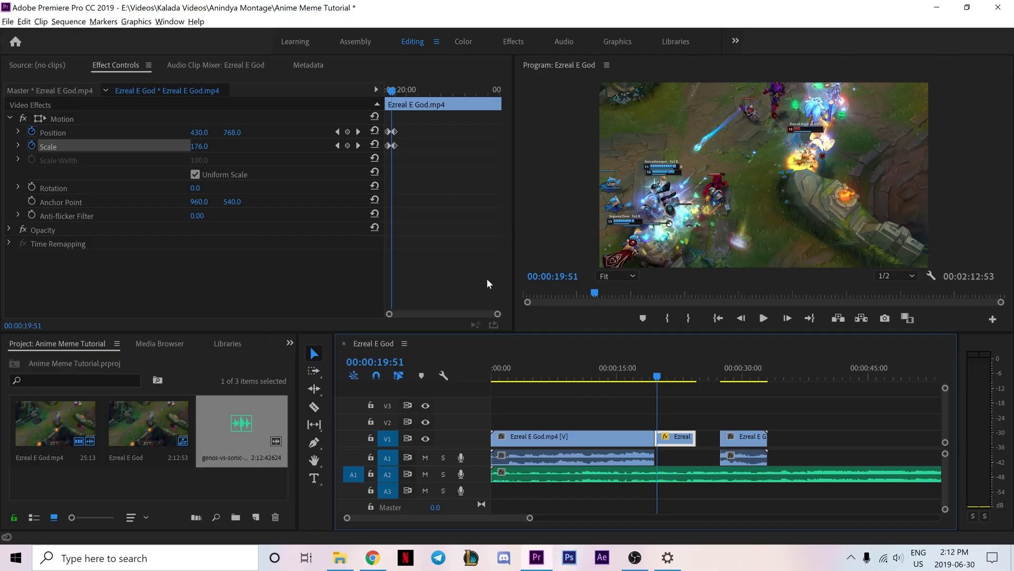
# Back in Premiere Pro, mute track A1 and listen to the genos-vs-sonic audio from about 00:00:28, stopping at 00:00:34:34.
pyautogui.moveTo(498, 378); pyautogui.dragTo(486, 377)
pyautogui.press('space')
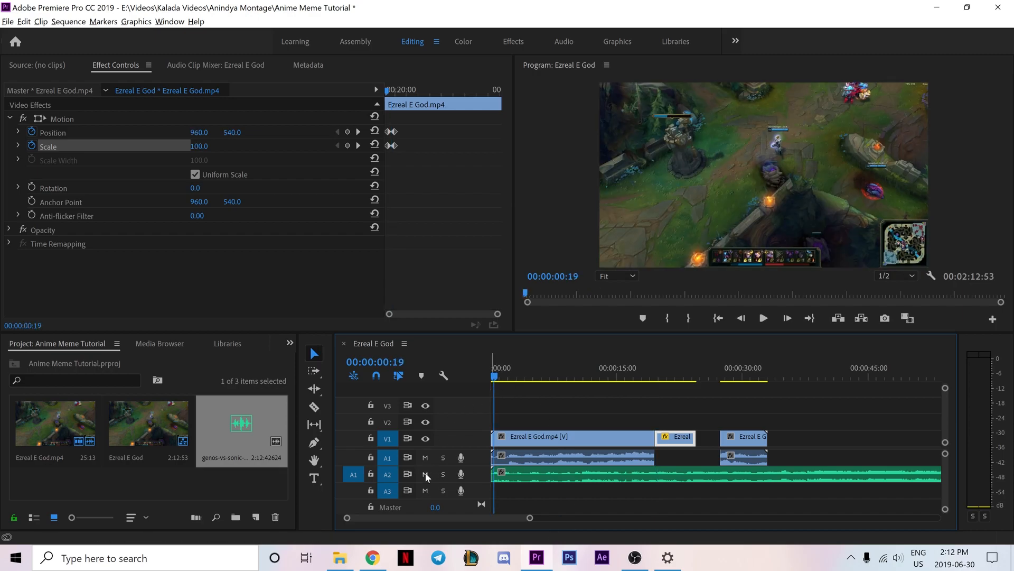
pyautogui.click(425, 458)
pyautogui.moveTo(495, 380); pyautogui.dragTo(732, 370)
pyautogui.press('space')
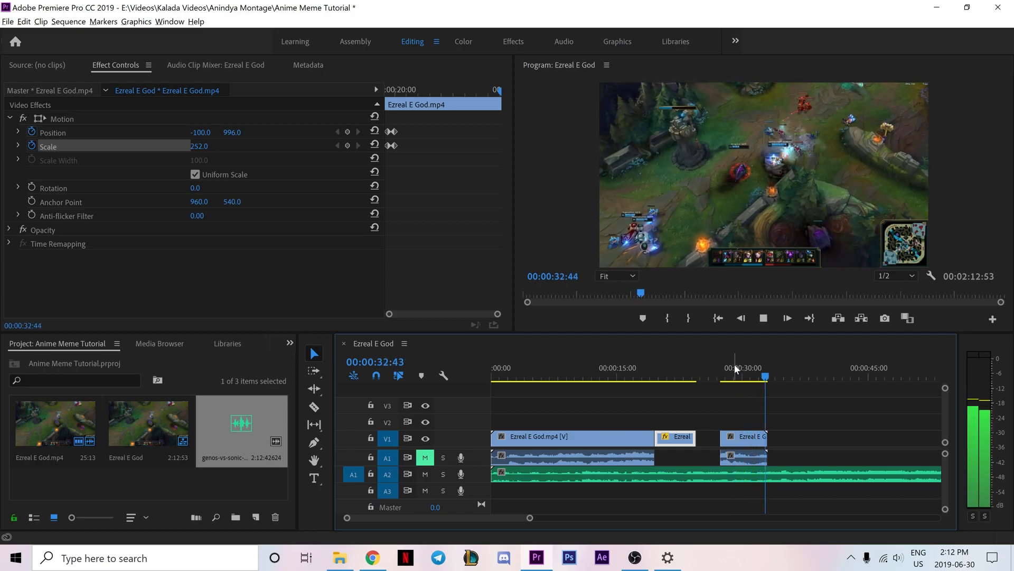
pyautogui.press('space')
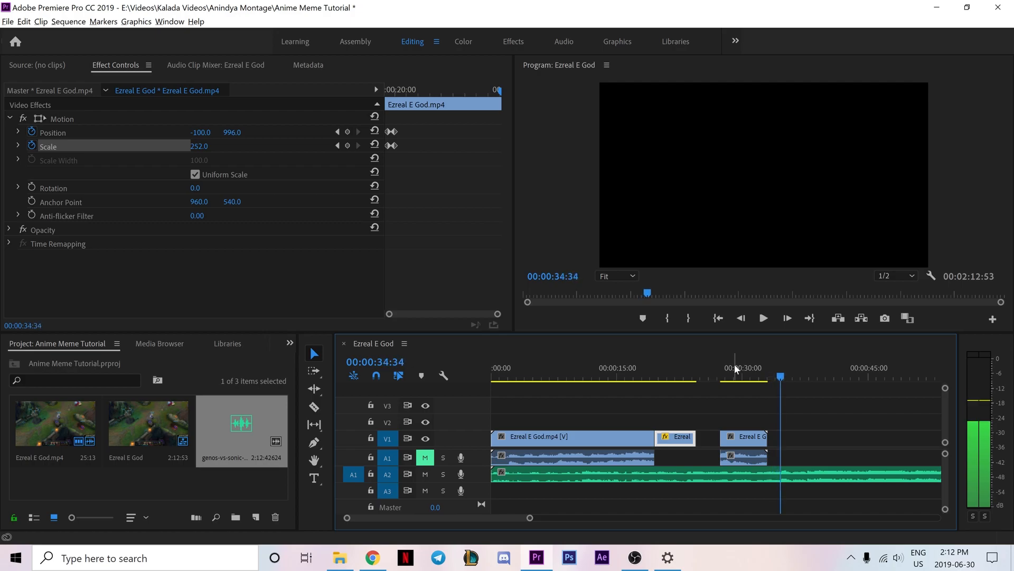
# Split the genos-vs-sonic audio on track A2 with the Razor tool at 00:00:34:34 and 00:00:28:50.
pyautogui.click(314, 408)
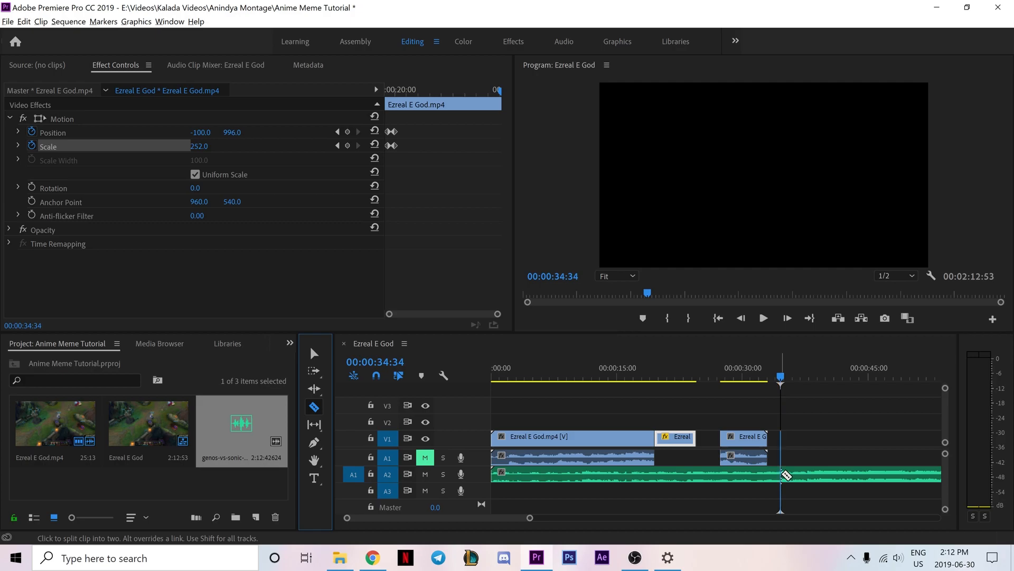
pyautogui.click(786, 475)
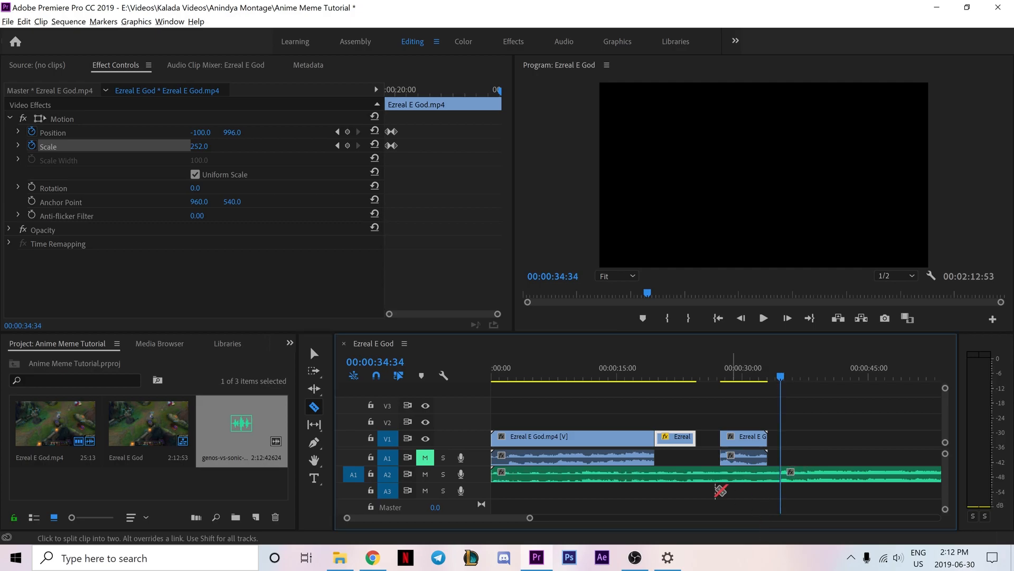
pyautogui.moveTo(781, 379); pyautogui.dragTo(733, 383)
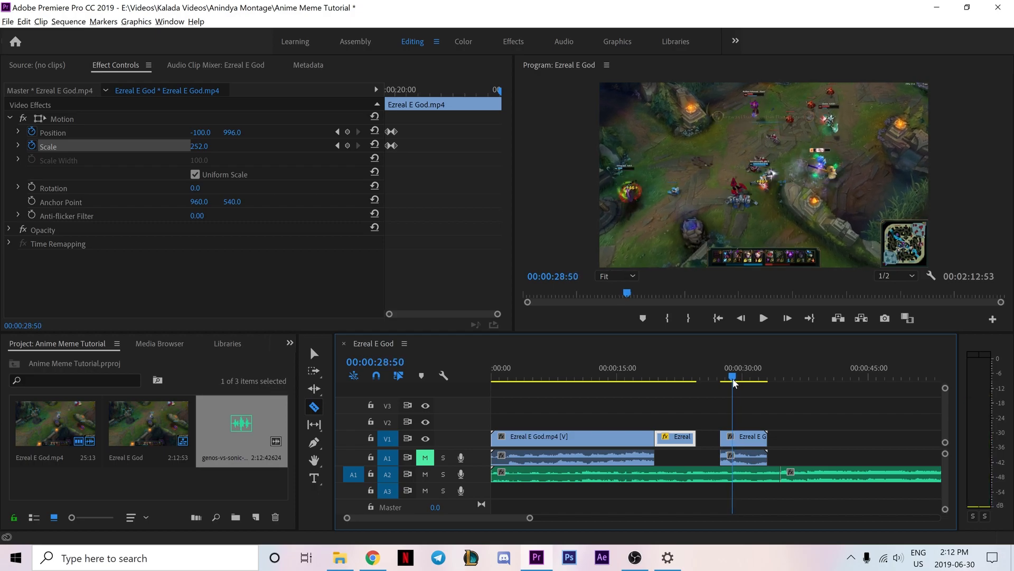
pyautogui.click(735, 473)
# Delete the part of the genos-vs-sonic audio before the 00:00:28:50 cut.
pyautogui.click(315, 353)
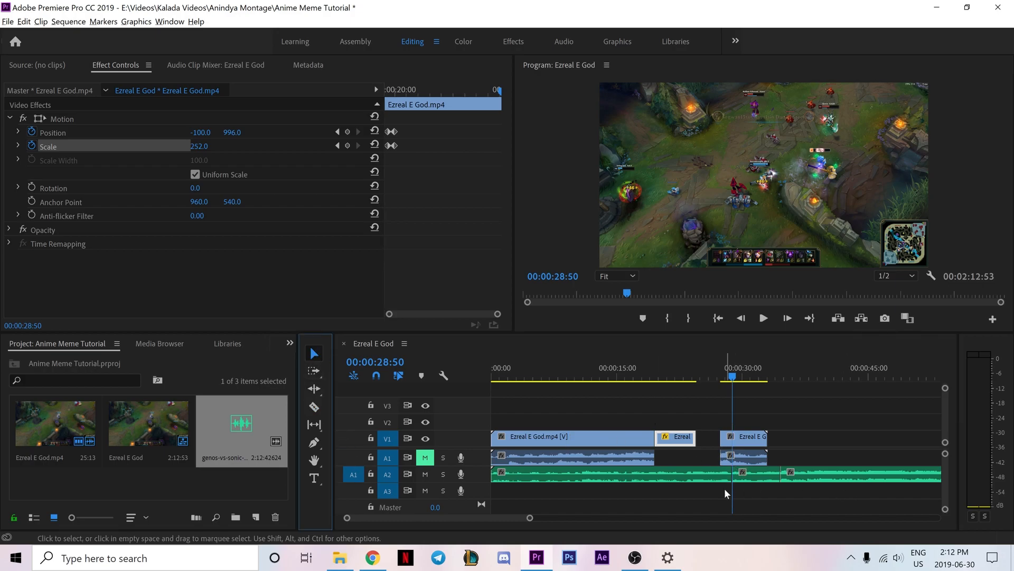
pyautogui.click(694, 478)
pyautogui.press('Delete')
pyautogui.press('End')
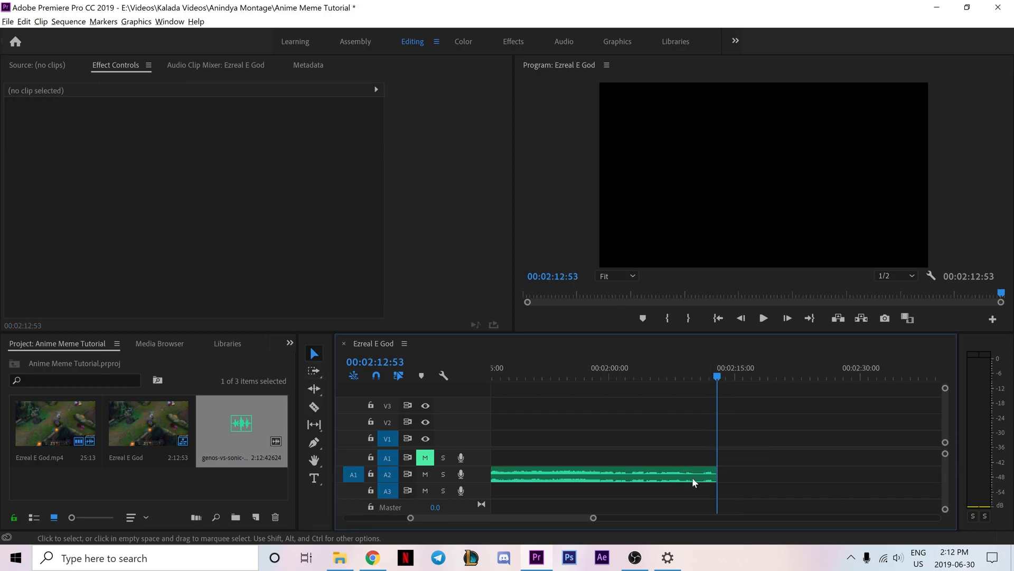
pyautogui.moveTo(587, 518); pyautogui.dragTo(499, 518)
# Move the short middle audio excerpt to track A1 so it starts with the frame hold segment, and play it back.
pyautogui.click(751, 478)
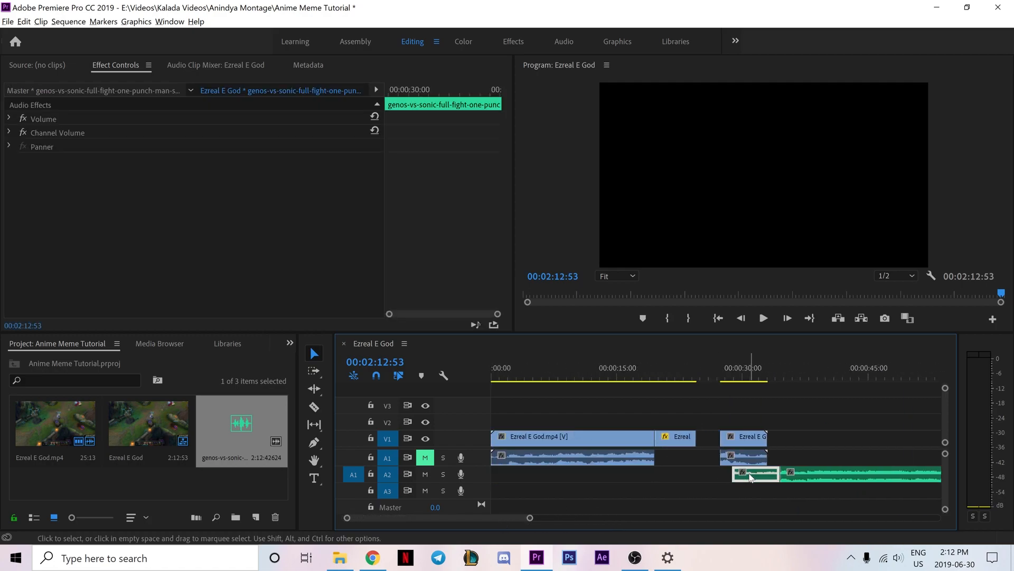
pyautogui.moveTo(757, 477); pyautogui.dragTo(680, 459)
pyautogui.click(651, 377)
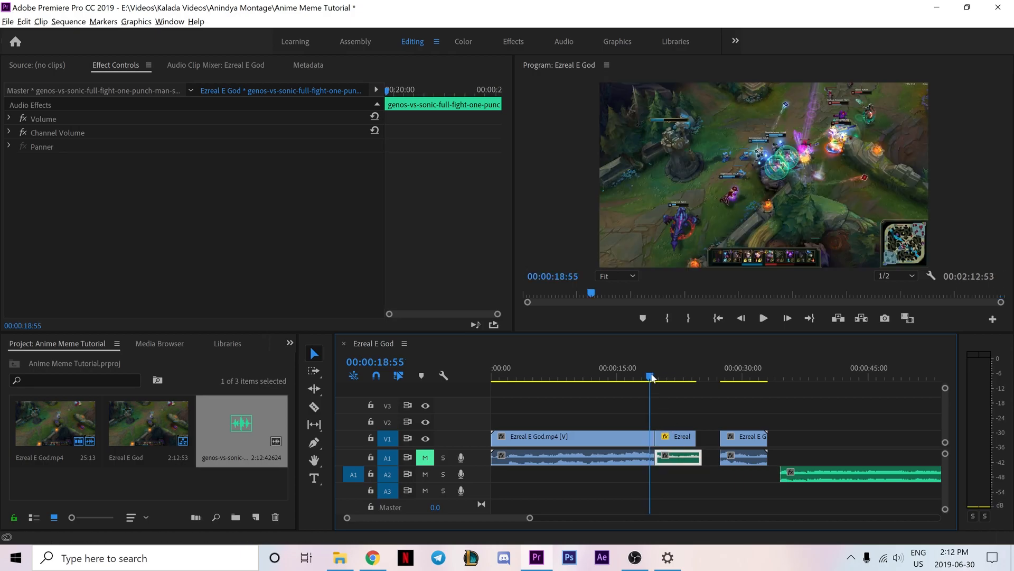
pyautogui.moveTo(652, 380); pyautogui.dragTo(656, 381)
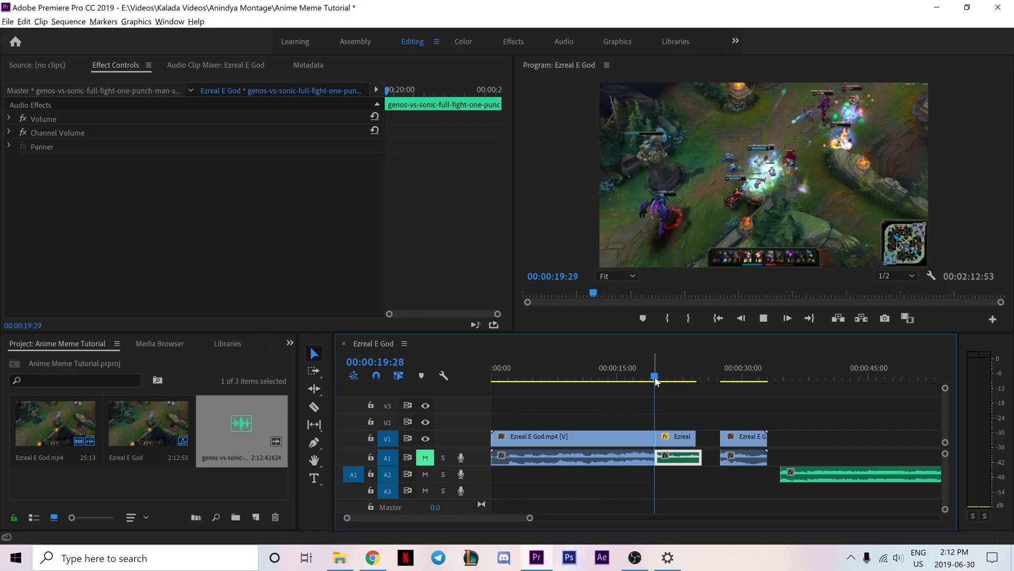
pyautogui.press('space')
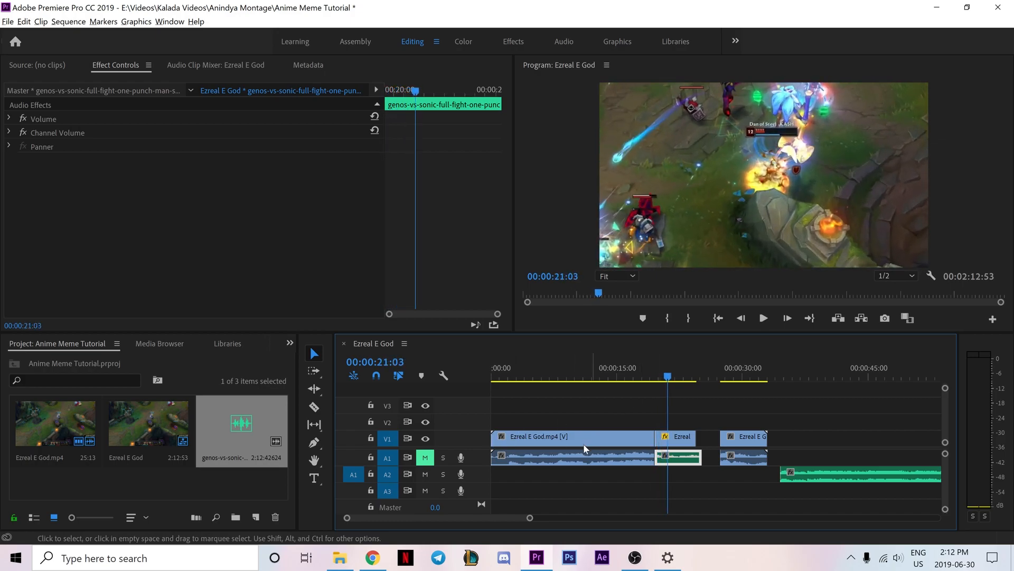
# Unmute track A1 and play from about 00:00:18 through the end of the frame hold audio.
pyautogui.click(425, 457)
pyautogui.moveTo(667, 377); pyautogui.dragTo(645, 378)
pyautogui.press('space')
pyautogui.press('space')
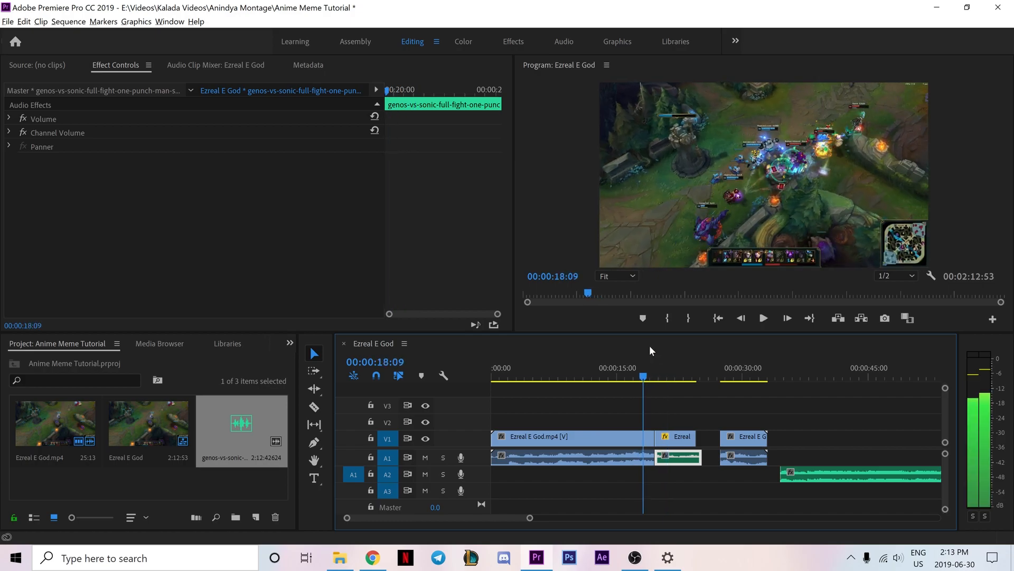
pyautogui.press('space')
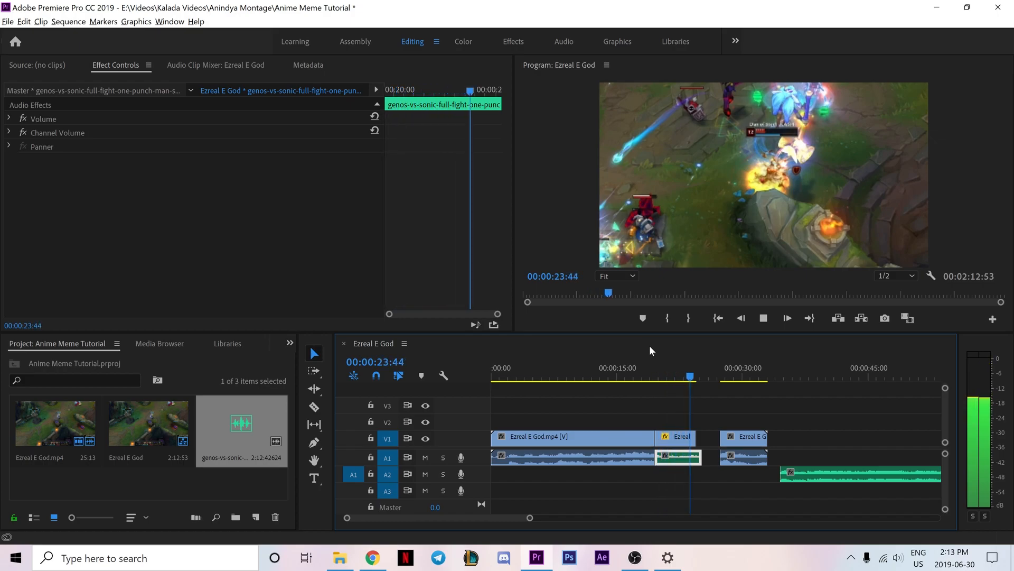
pyautogui.press('space')
# Extend the frame hold segment on V1 to 00:00:25:07, matching the audio excerpt's end, and save the project.
pyautogui.click(683, 435)
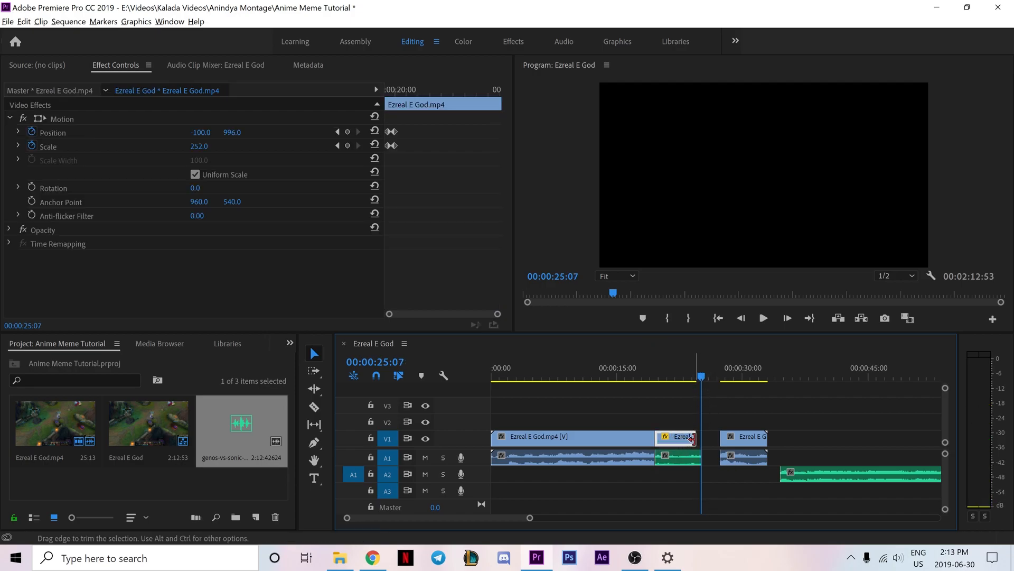
pyautogui.moveTo(692, 438); pyautogui.dragTo(700, 438)
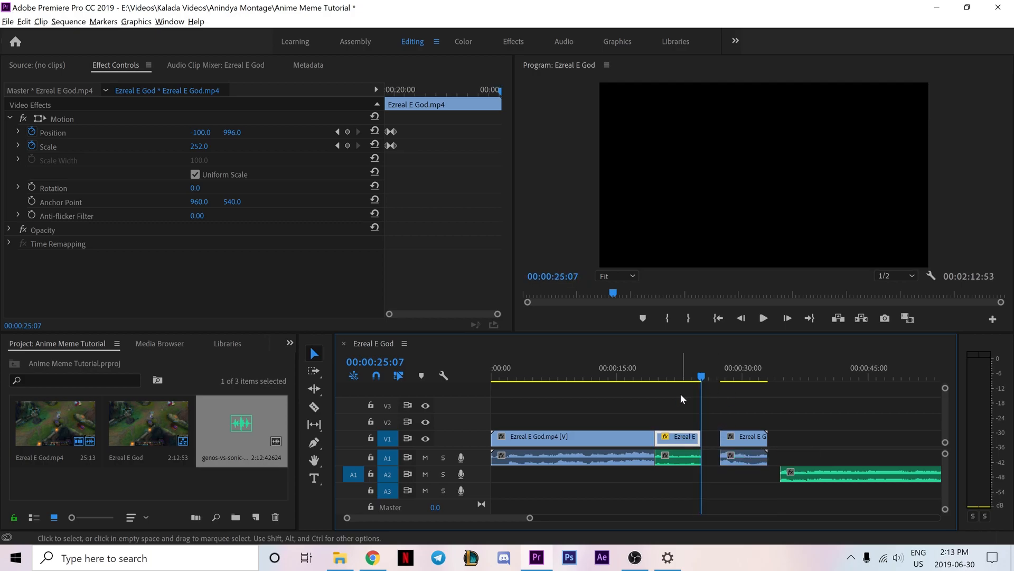
pyautogui.click(671, 378)
pyautogui.hotkey('ctrl', 's')
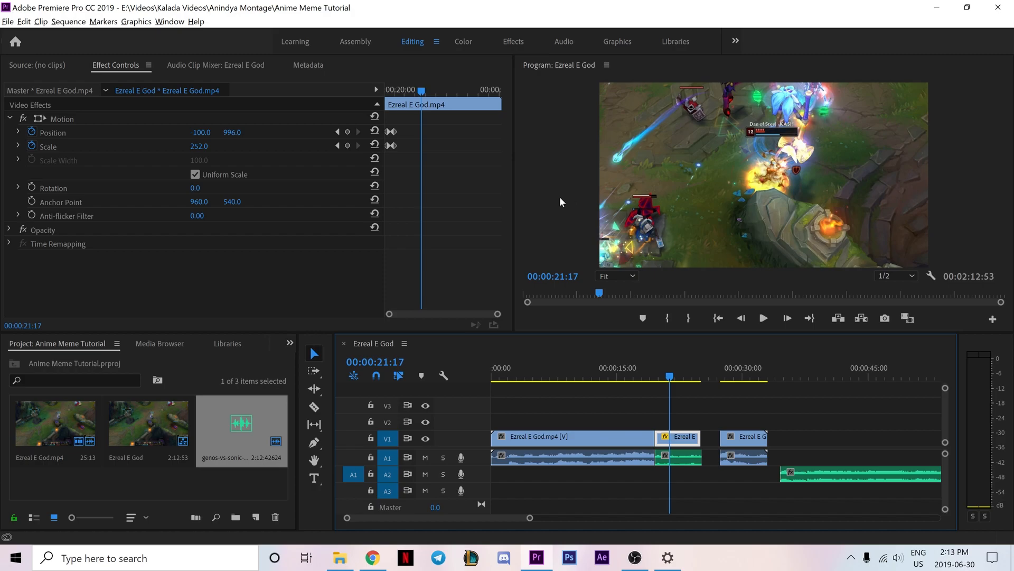
# Switch to Chrome and look through the JoJo green screen effects playlist on YouTube.
pyautogui.hotkey('alt', 'Tab')
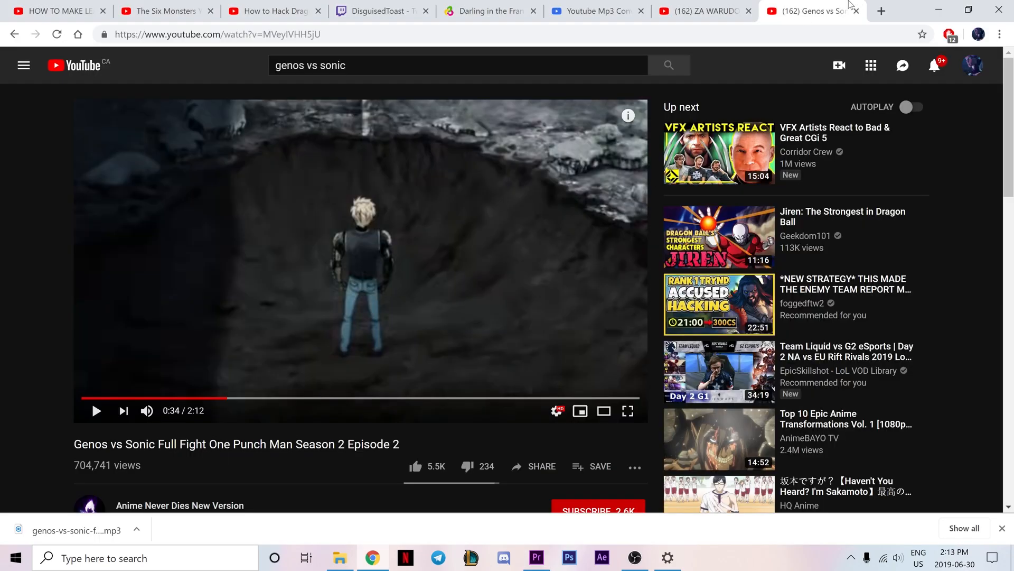
pyautogui.click(700, 8)
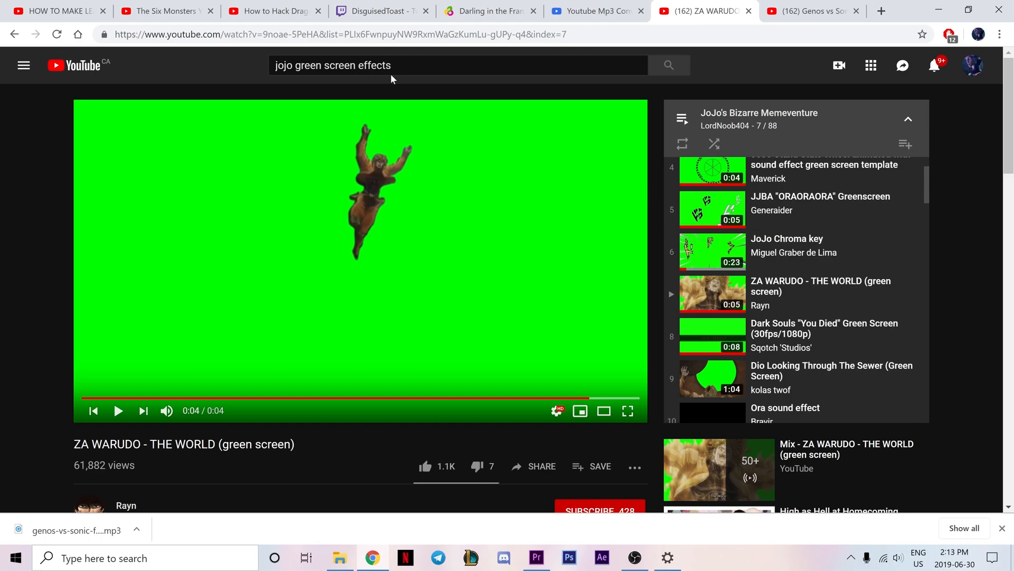
pyautogui.scroll(3, 740, 174)
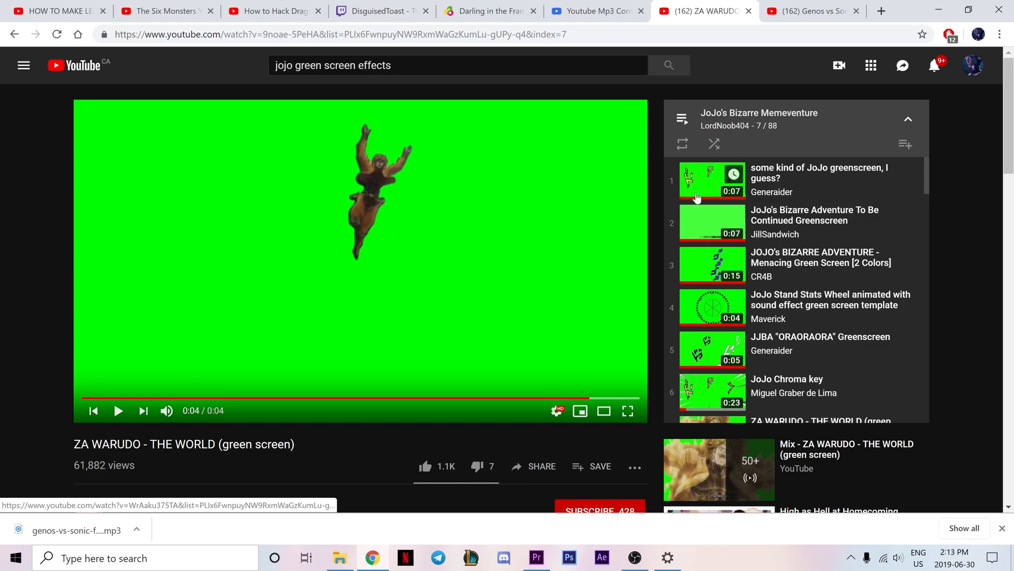
# Back in Premiere Pro, import the anime horizontal clip from Green Screens and place it on V2 above the frame hold segment's start.
pyautogui.hotkey('alt', 'Tab')
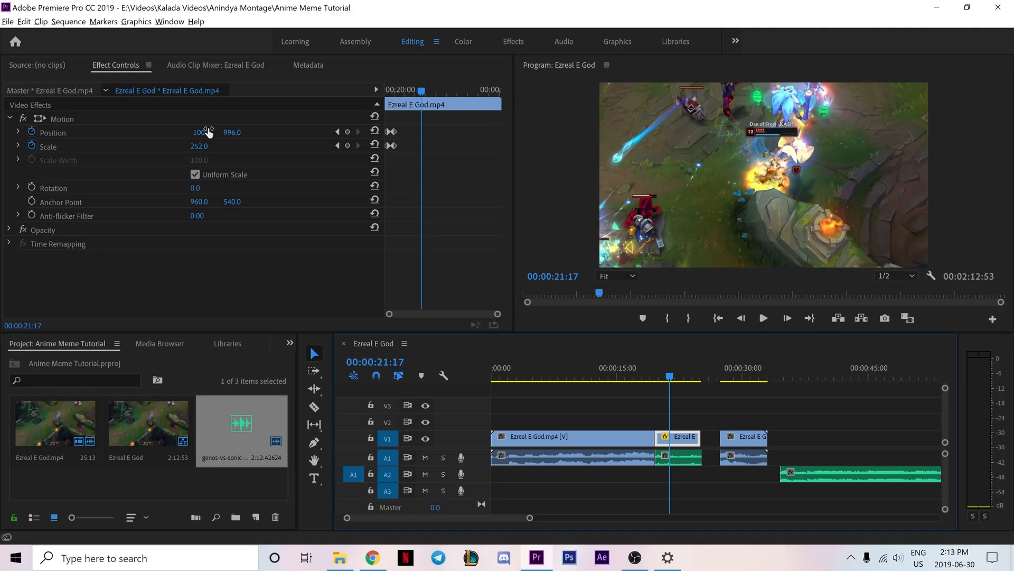
pyautogui.click(8, 21)
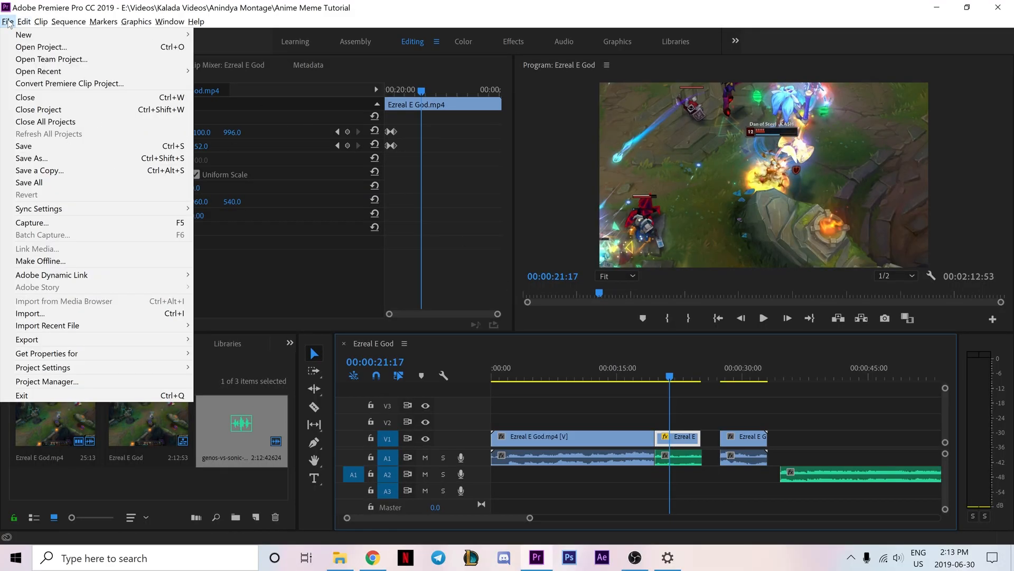
pyautogui.click(30, 314)
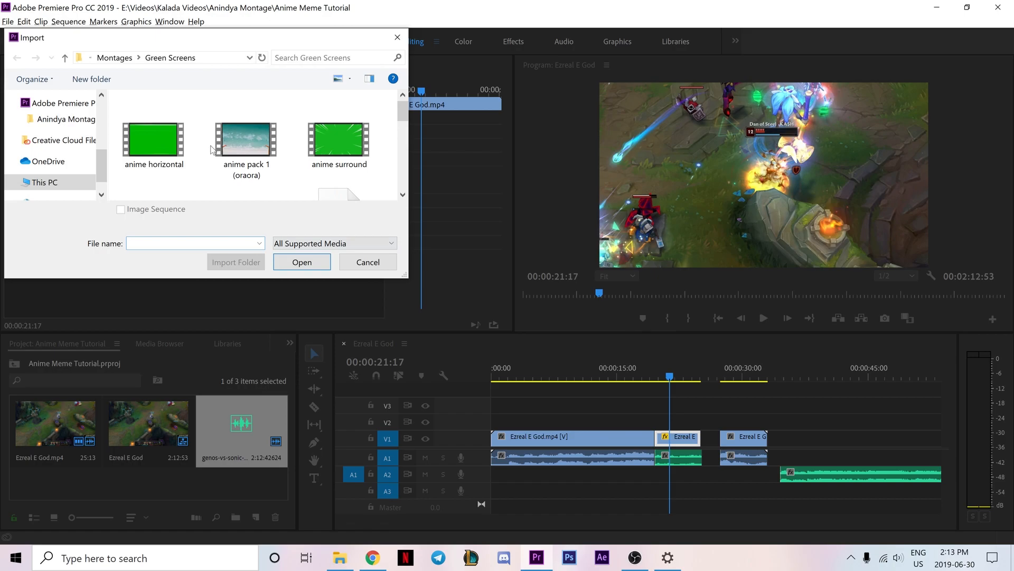
pyautogui.click(178, 146)
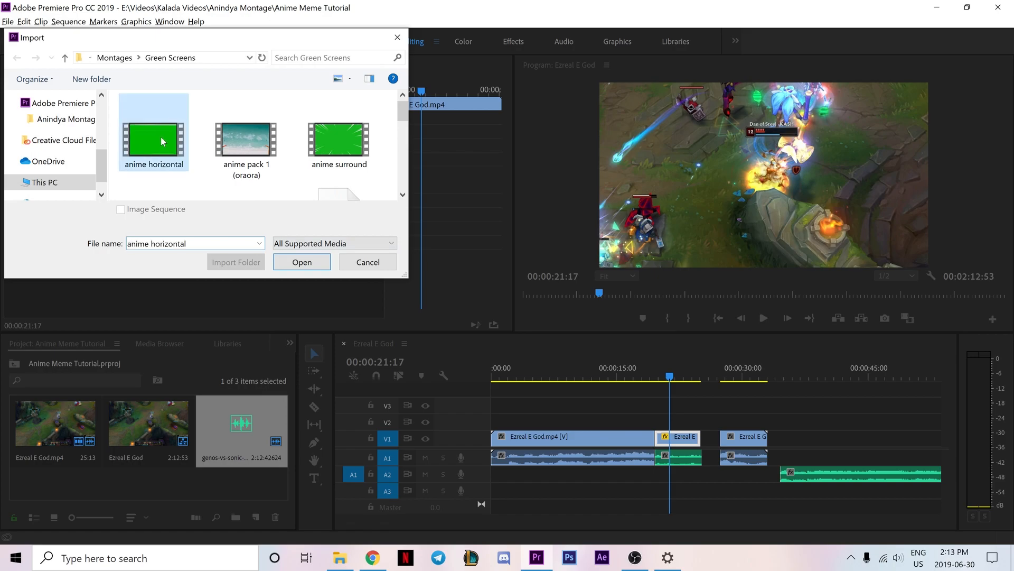
pyautogui.click(295, 265)
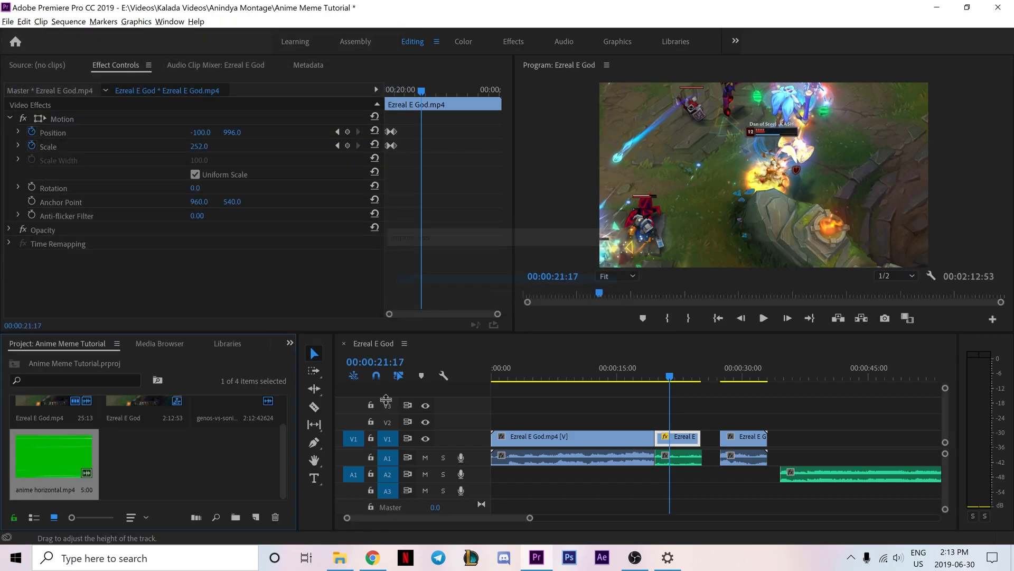
pyautogui.moveTo(71, 448); pyautogui.dragTo(659, 426)
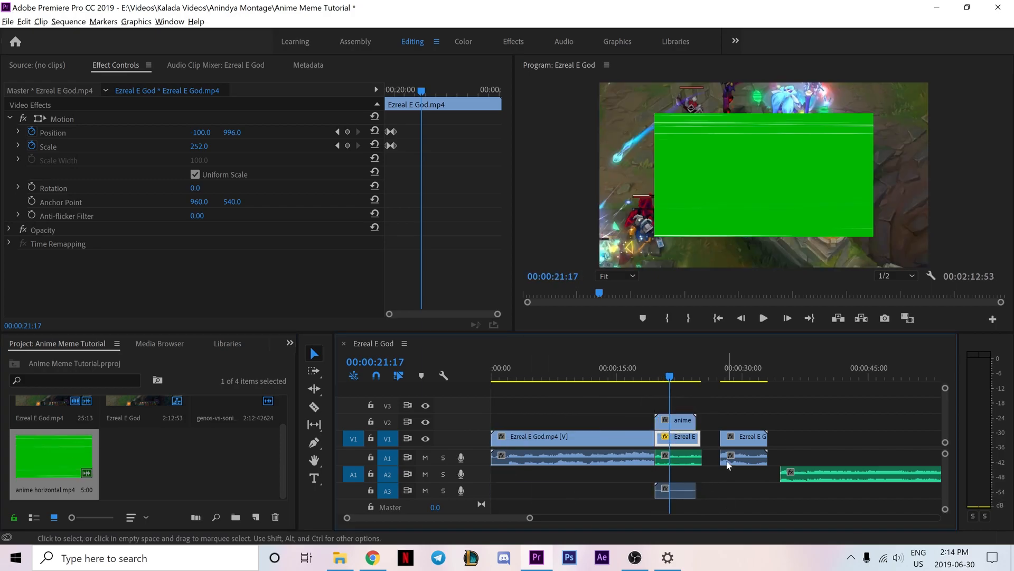
# Unlink the anime horizontal clip, delete its audio from track A3 and save the project.
pyautogui.click(688, 493)
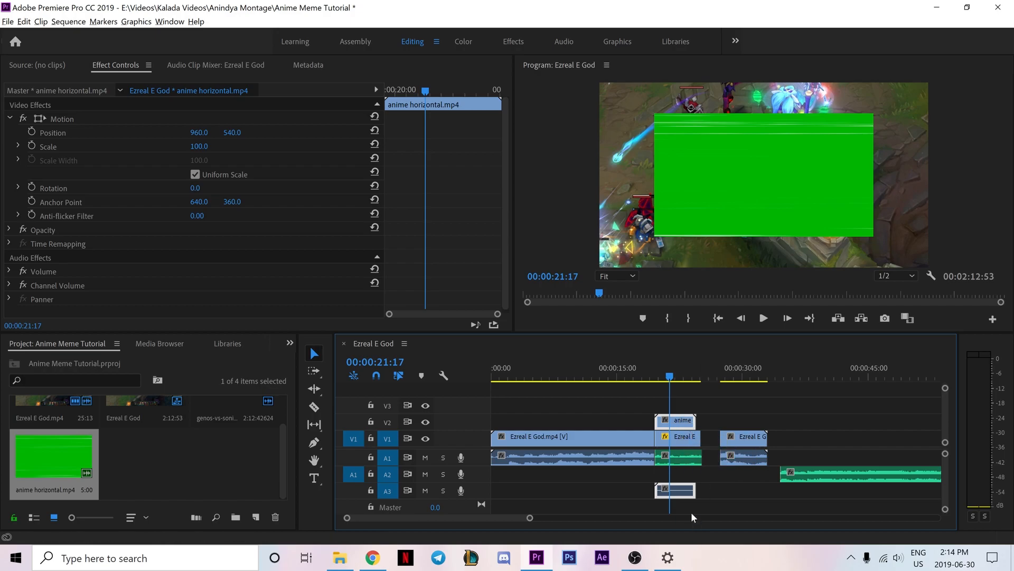
pyautogui.rightClick(683, 420)
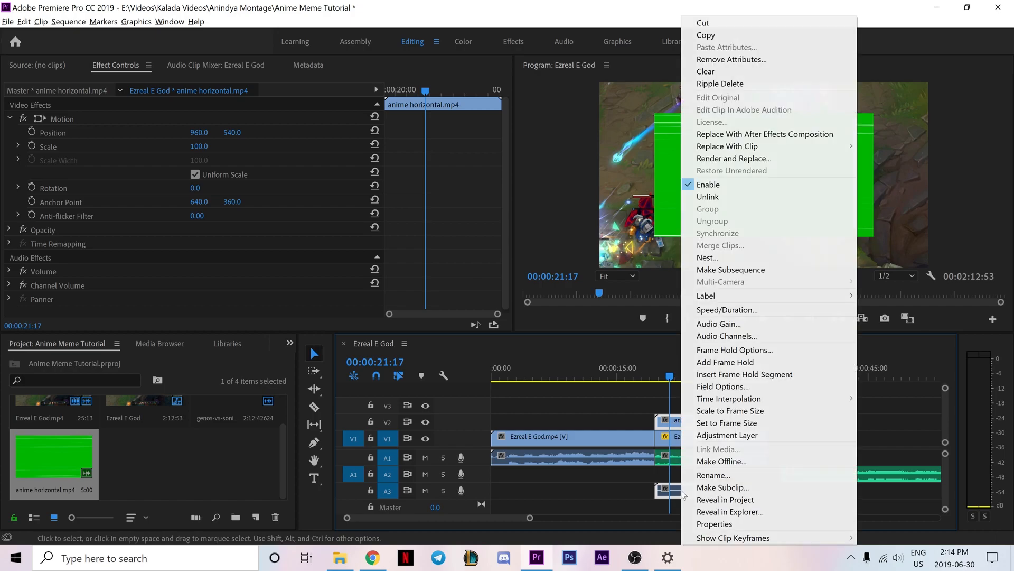
pyautogui.click(714, 201)
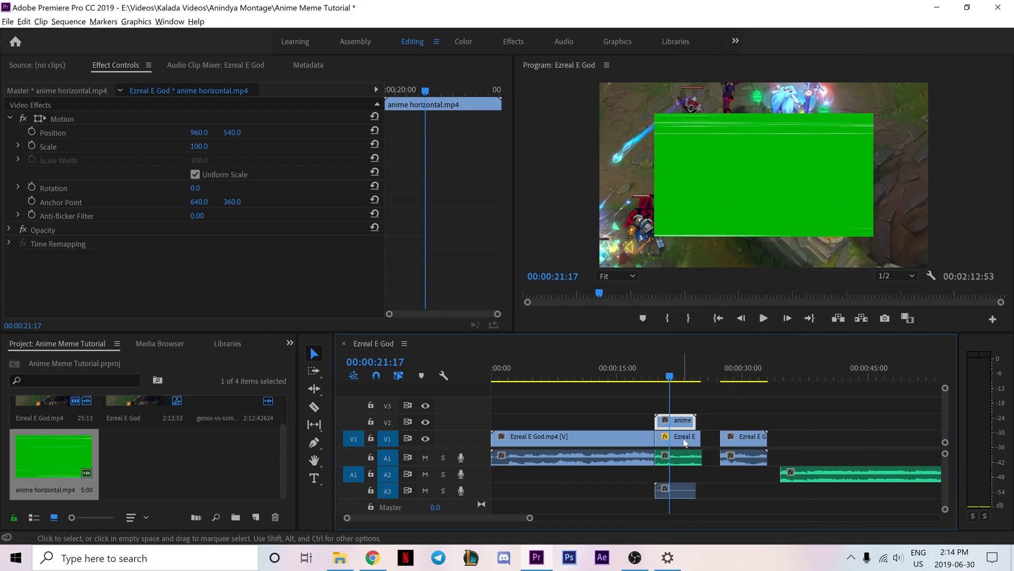
pyautogui.click(685, 494)
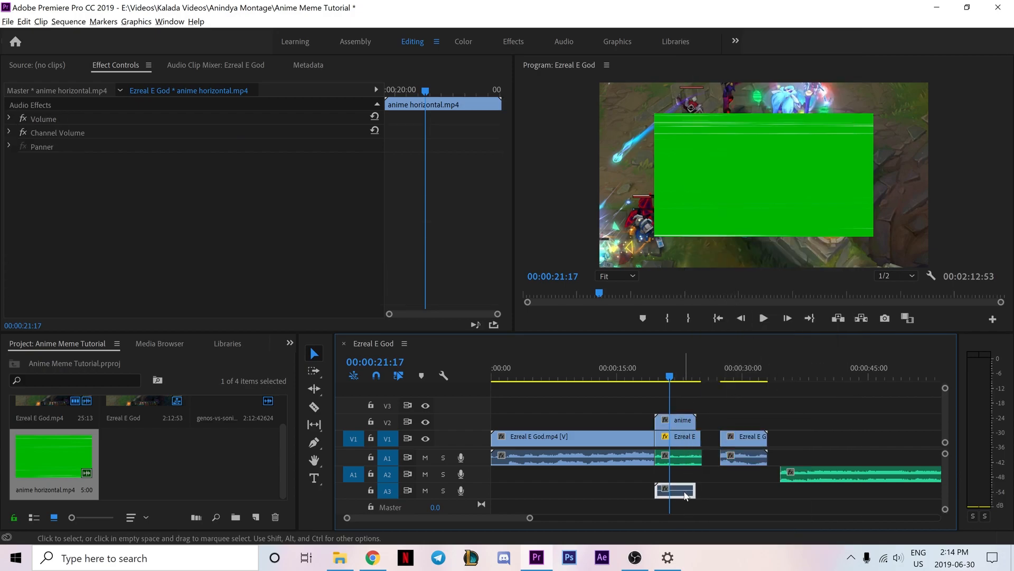
pyautogui.press('Delete')
pyautogui.hotkey('ctrl', 's')
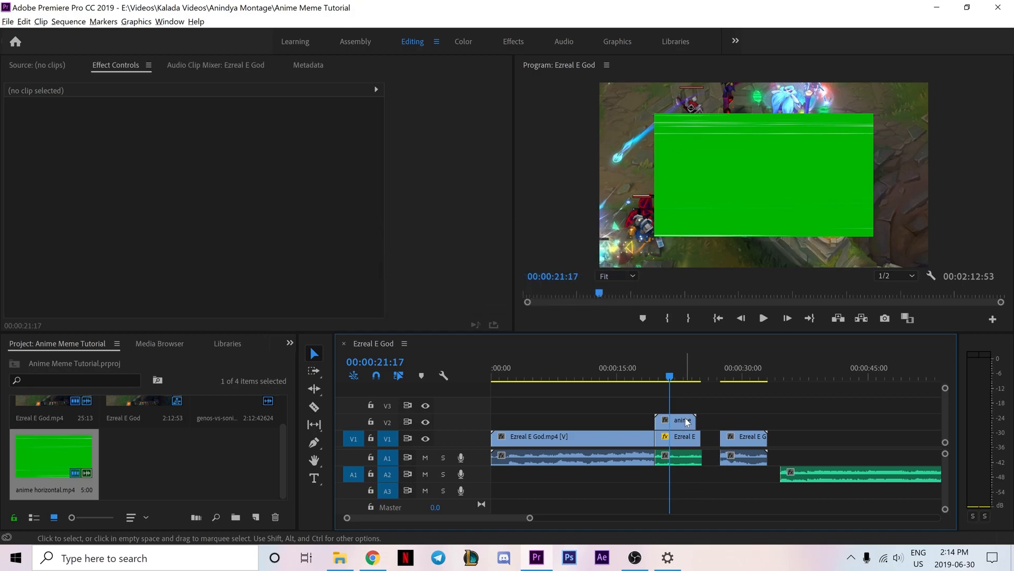
# Scale the anime horizontal clip on V2 to 150 and try to extend its end to match the frame hold segment.
pyautogui.doubleClick(687, 421)
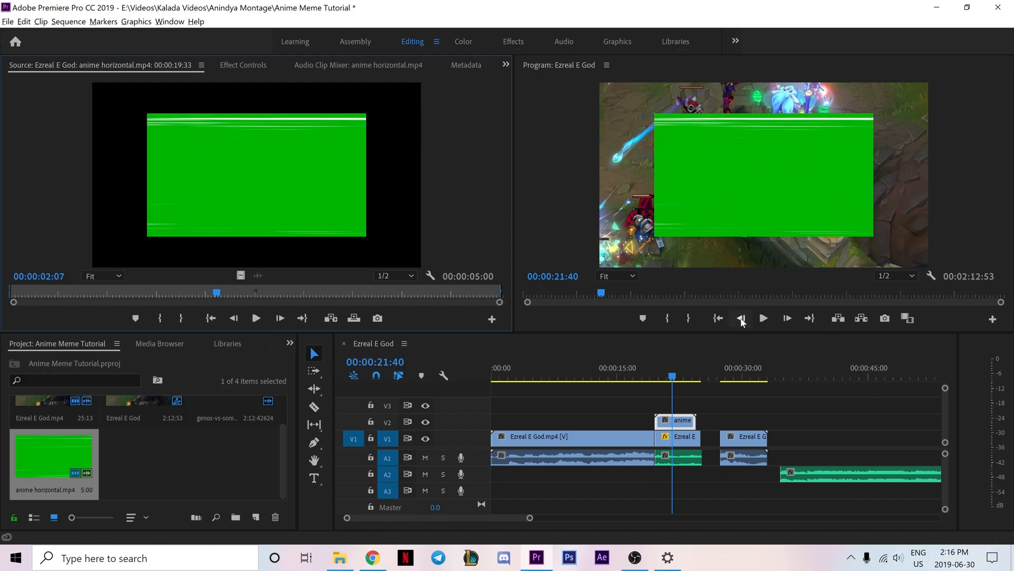
pyautogui.click(250, 65)
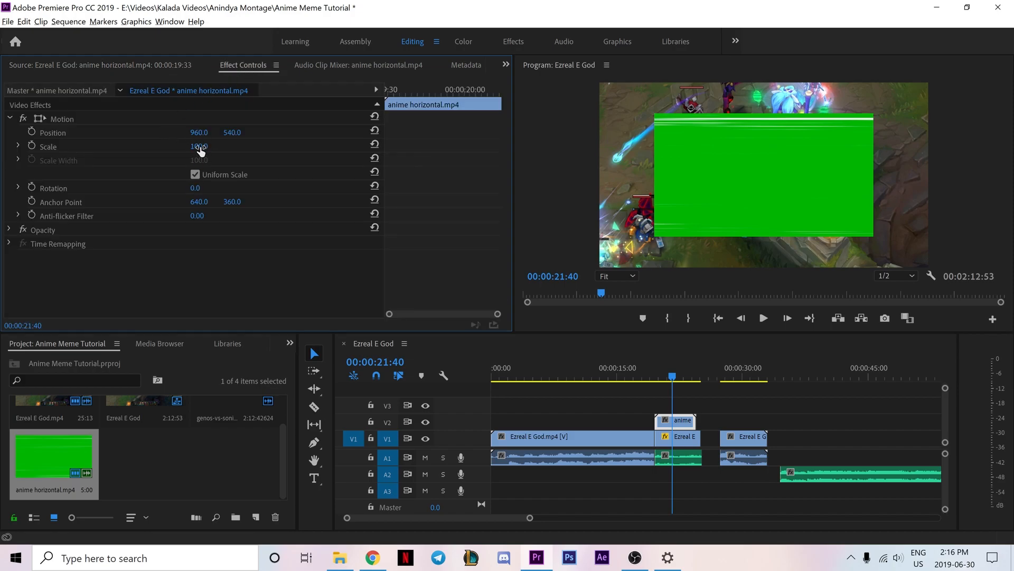
pyautogui.moveTo(199, 147); pyautogui.dragTo(226, 147)
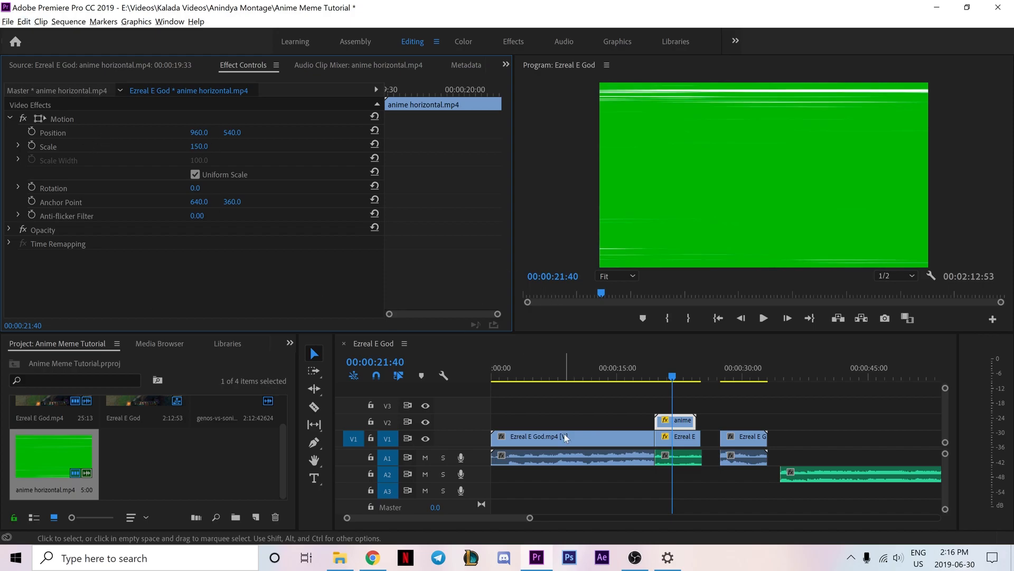
pyautogui.click(682, 423)
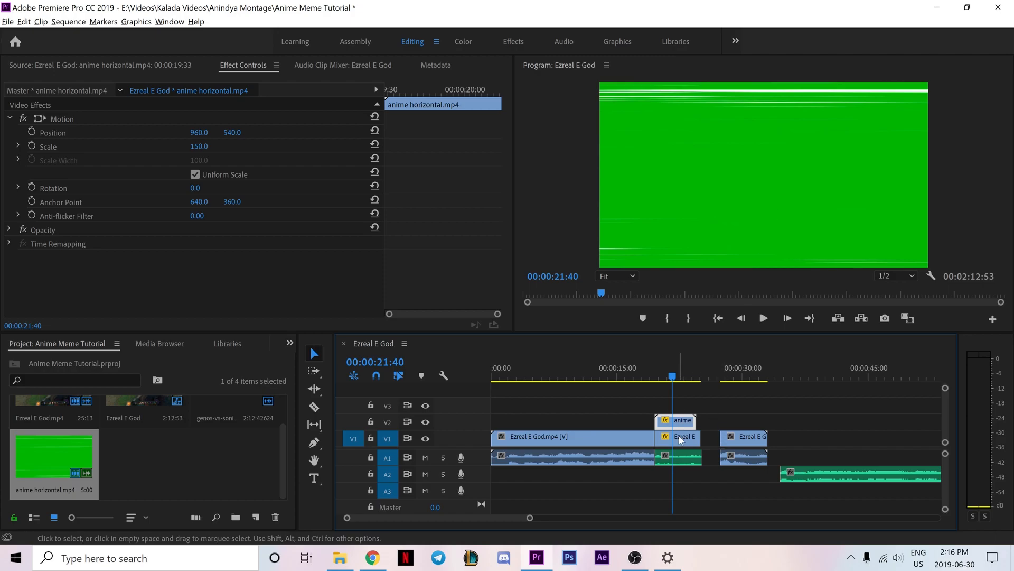
pyautogui.moveTo(696, 421); pyautogui.dragTo(703, 420)
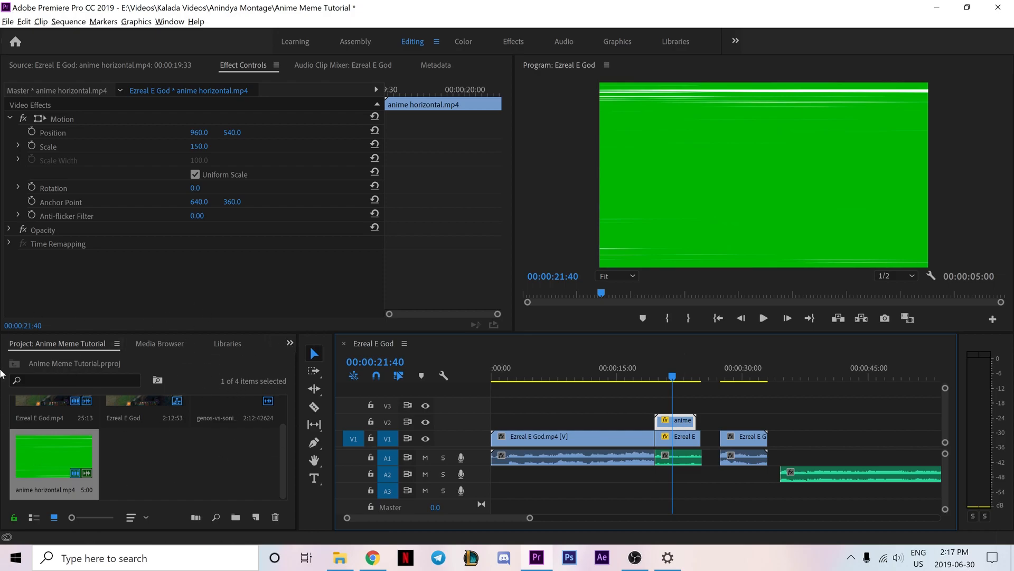
# Find the Ultra Key effect and apply it to the anime horizontal clip on V2.
pyautogui.click(291, 342)
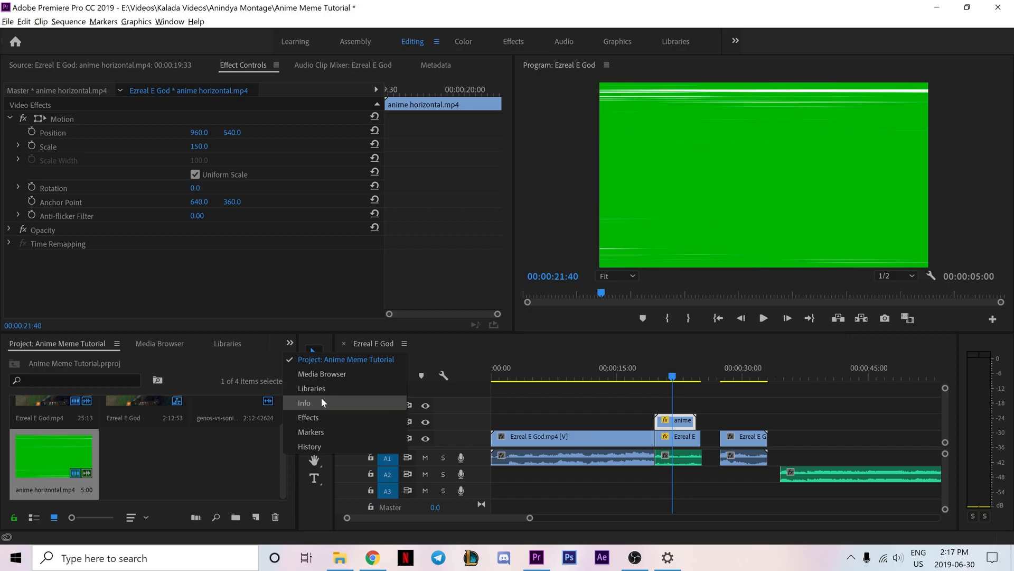
pyautogui.click(314, 418)
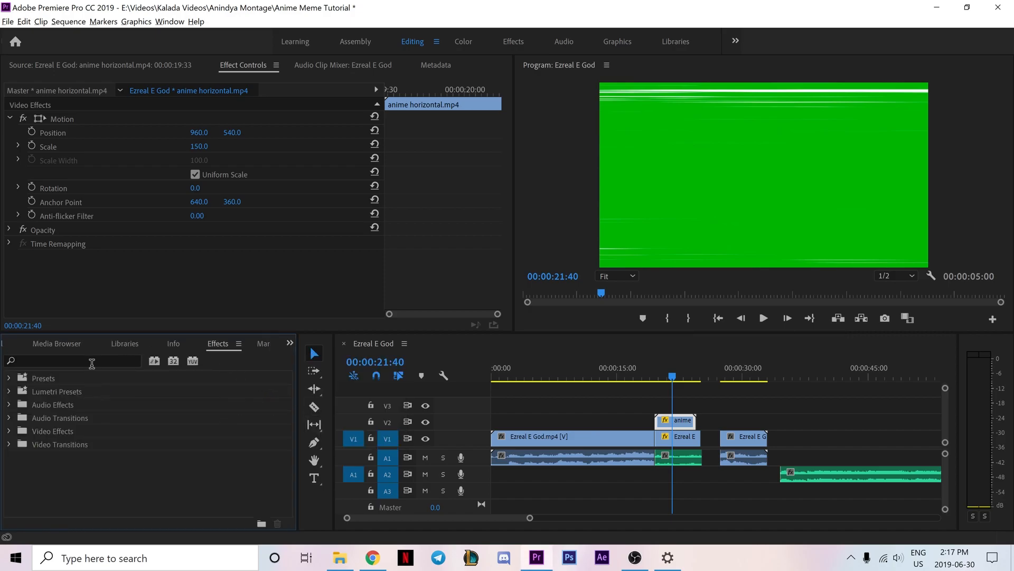
pyautogui.click(92, 364)
pyautogui.write('key')
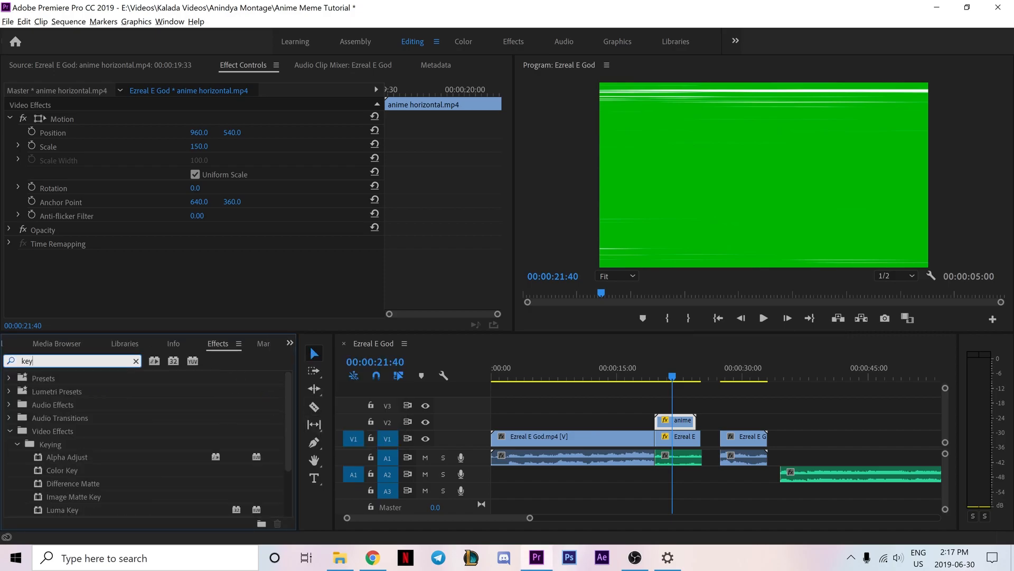
pyautogui.scroll(-3, 180, 431)
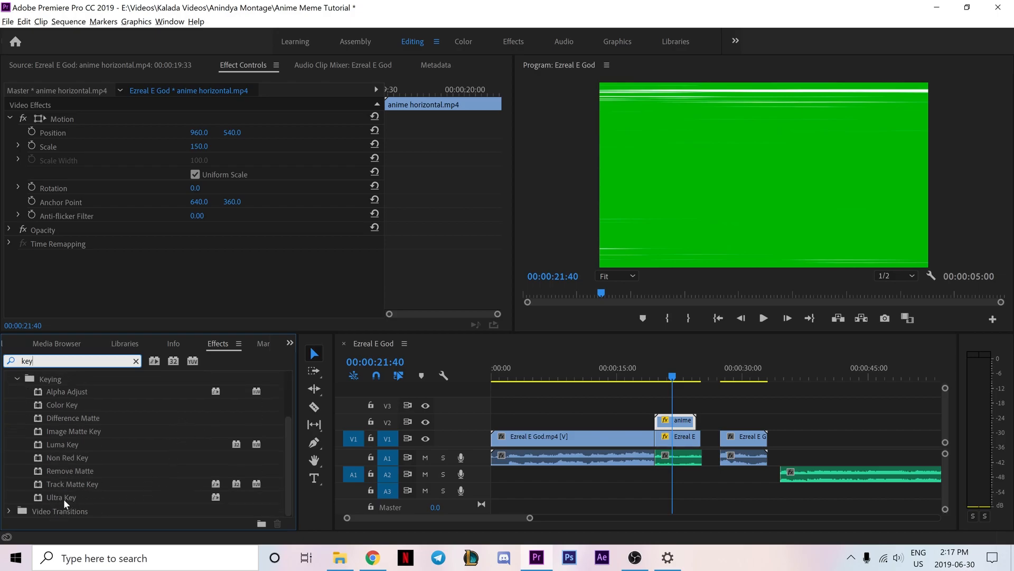
pyautogui.moveTo(64, 497); pyautogui.dragTo(682, 422)
# Sample the clip's green background as the Ultra Key key color, save the project and check the keyed result further along.
pyautogui.click(215, 312)
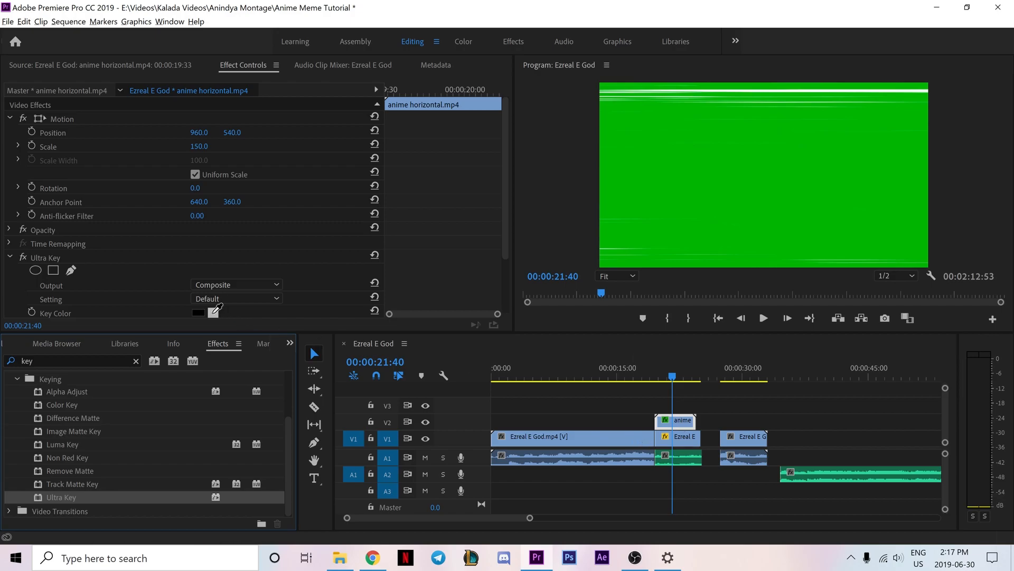
pyautogui.click(687, 208)
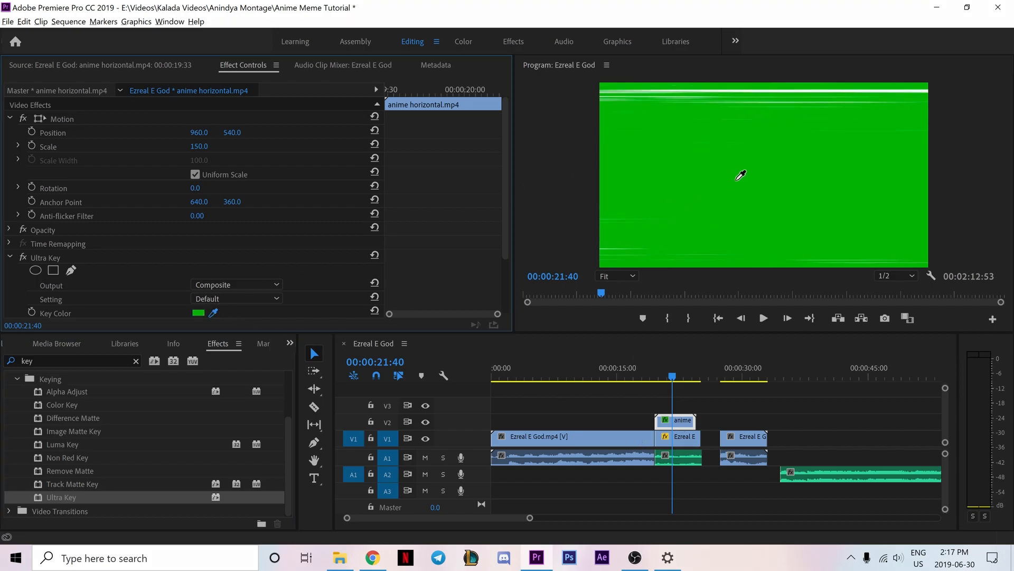
pyautogui.click(763, 167)
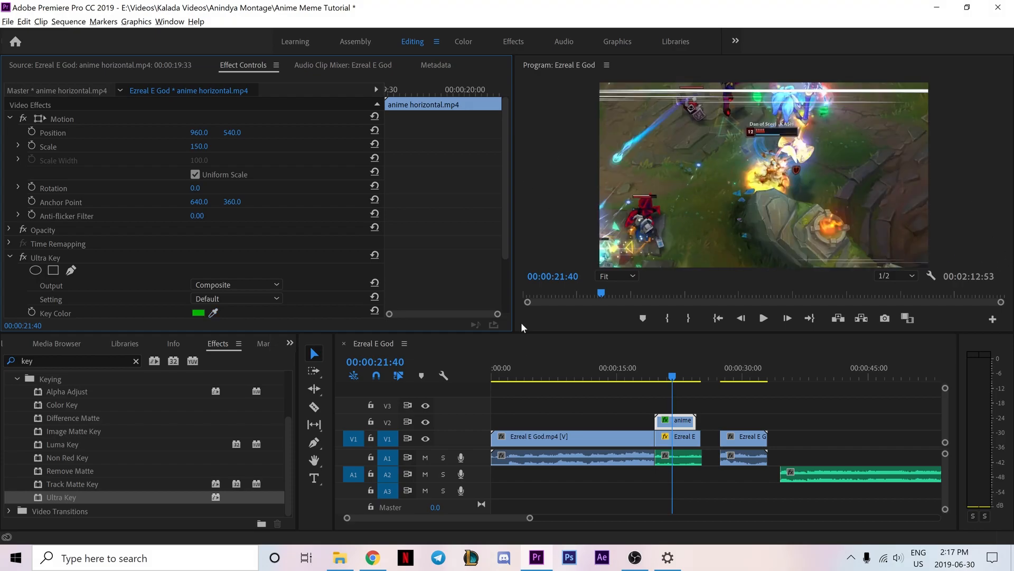
pyautogui.hotkey('ctrl', 's')
pyautogui.moveTo(673, 377)
pyautogui.mouseDown()
pyautogui.moveTo(664, 378)
pyautogui.moveTo(695, 379)
pyautogui.moveTo(679, 378)
pyautogui.mouseUp()
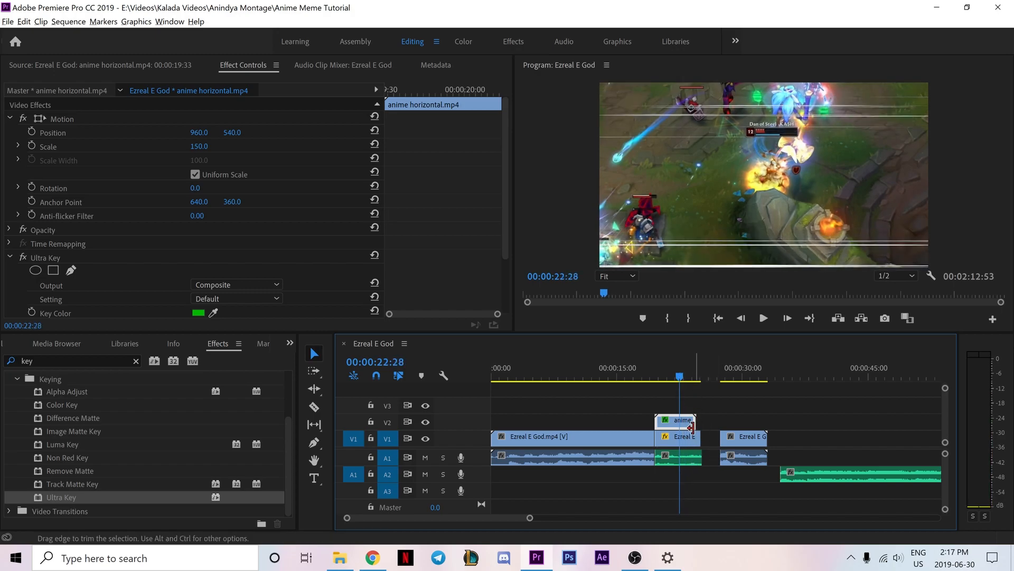
# Duplicate the keyed anime horizontal clip and place the copy on V2 to fill the gap up to the frame hold's end.
pyautogui.moveTo(692, 420)
pyautogui.mouseDown()
pyautogui.moveTo(726, 421)
pyautogui.moveTo(695, 421)
pyautogui.mouseUp()
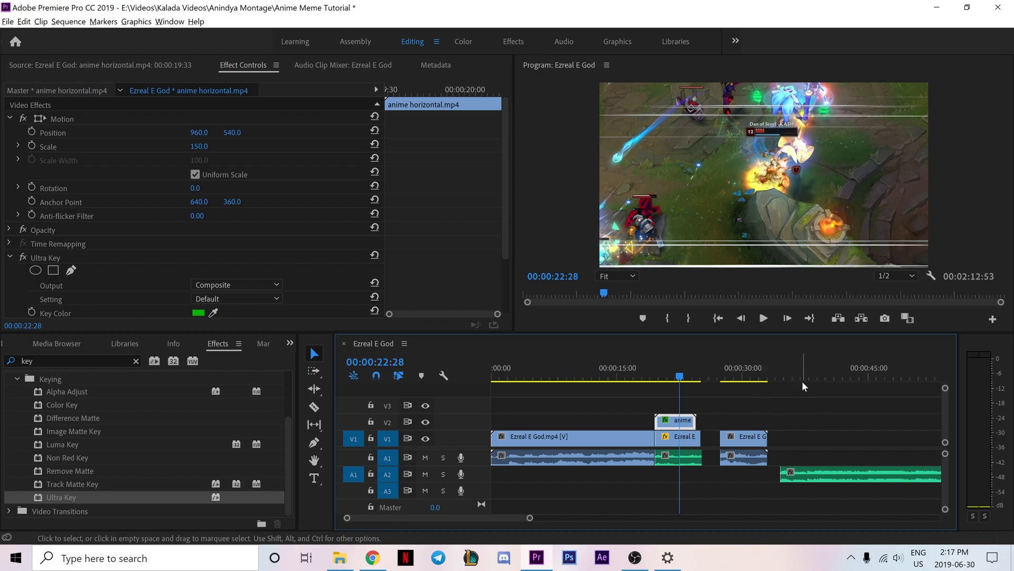
pyautogui.click(789, 377)
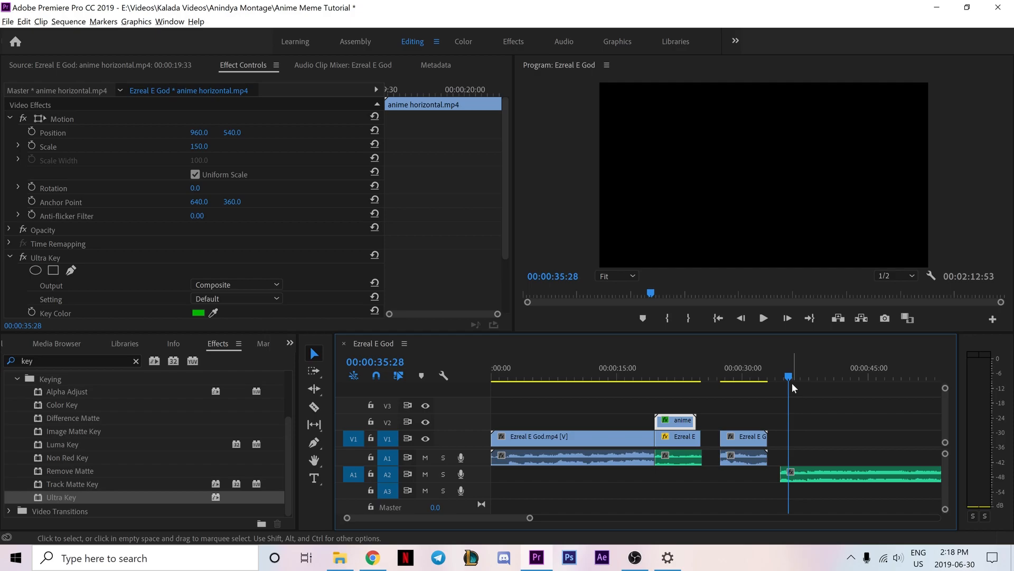
pyautogui.hotkey('ctrl', 'v')
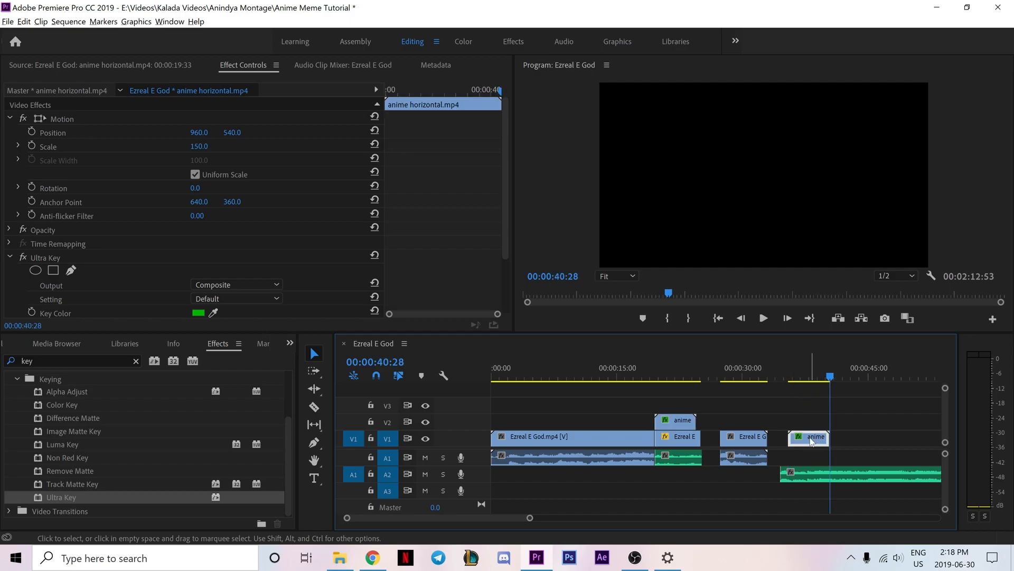
pyautogui.moveTo(815, 441); pyautogui.dragTo(699, 420)
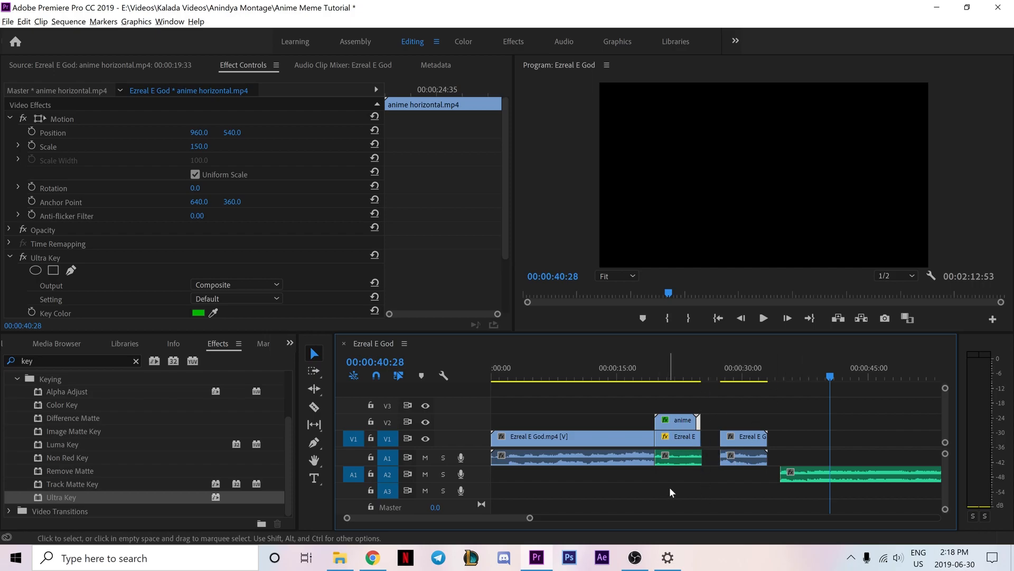
# Play back the freeze frame section with the keyed anime lines from 00:00:19:28.
pyautogui.click(655, 375)
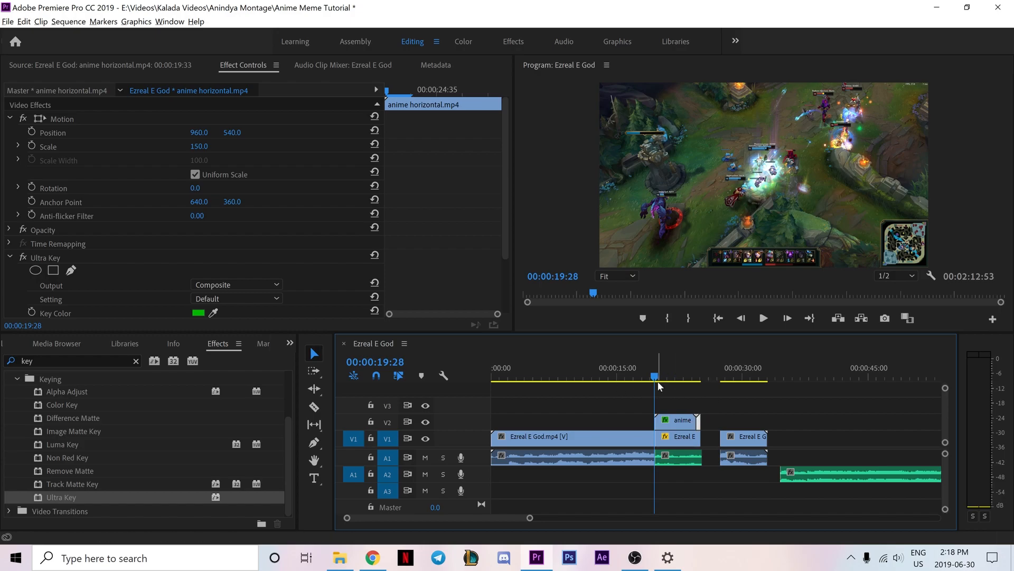
pyautogui.press('space')
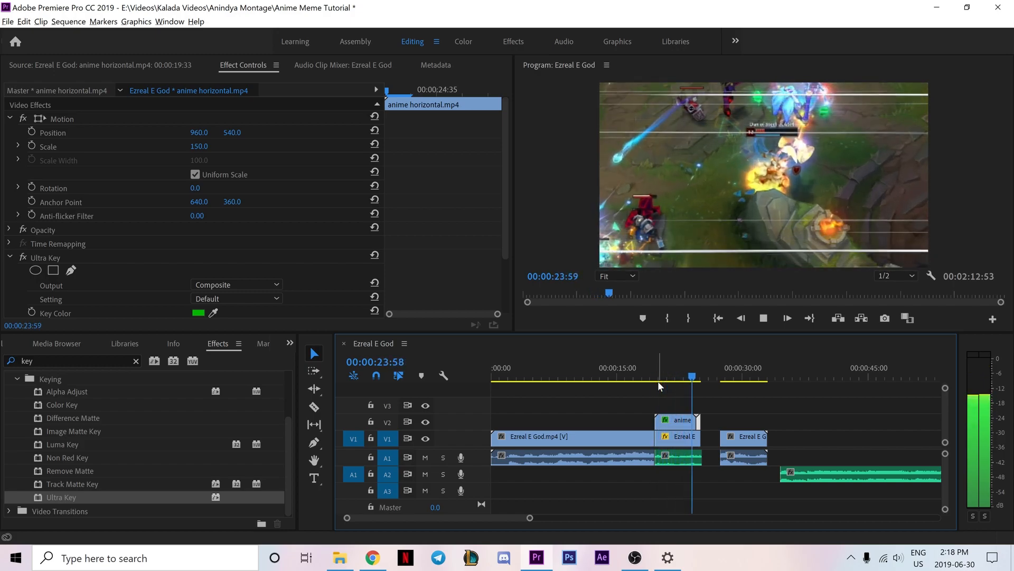
pyautogui.press('space')
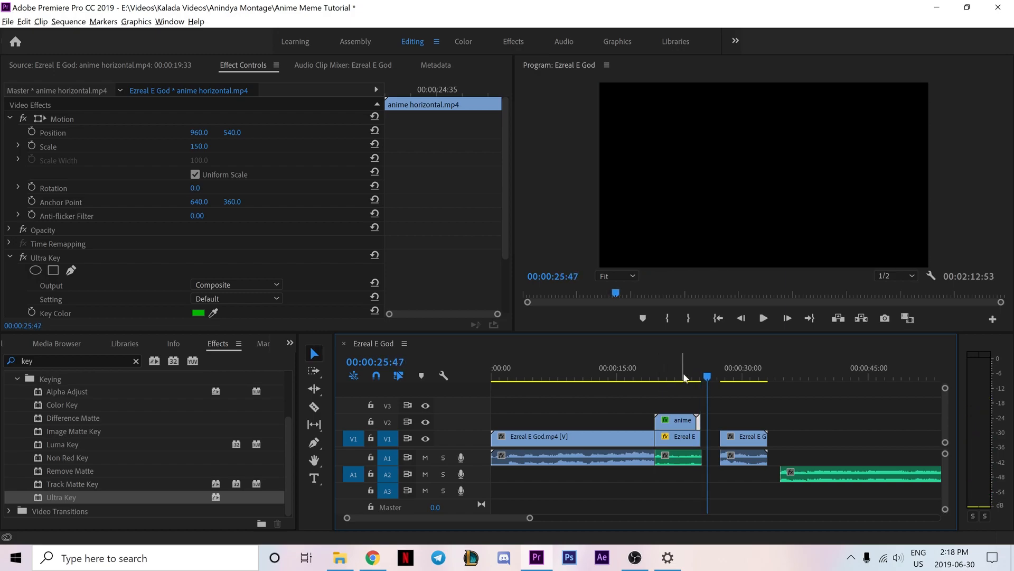
# At 00:00:19:28, add a text box across the lower frame reading "You'll never reach me at your current level!" in size 71.
pyautogui.moveTo(709, 376); pyautogui.dragTo(657, 378)
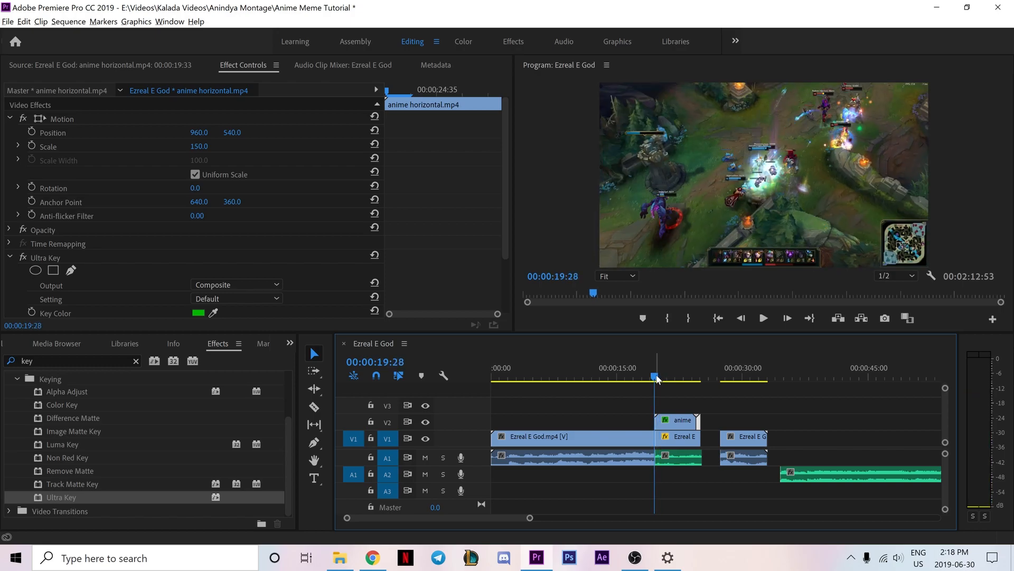
pyautogui.click(315, 478)
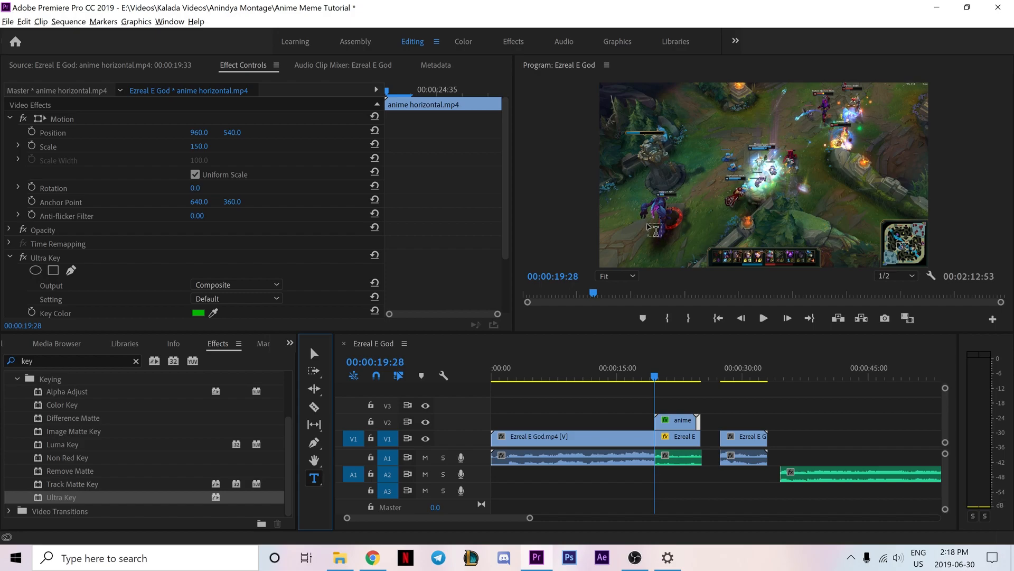
pyautogui.moveTo(647, 223); pyautogui.dragTo(850, 247)
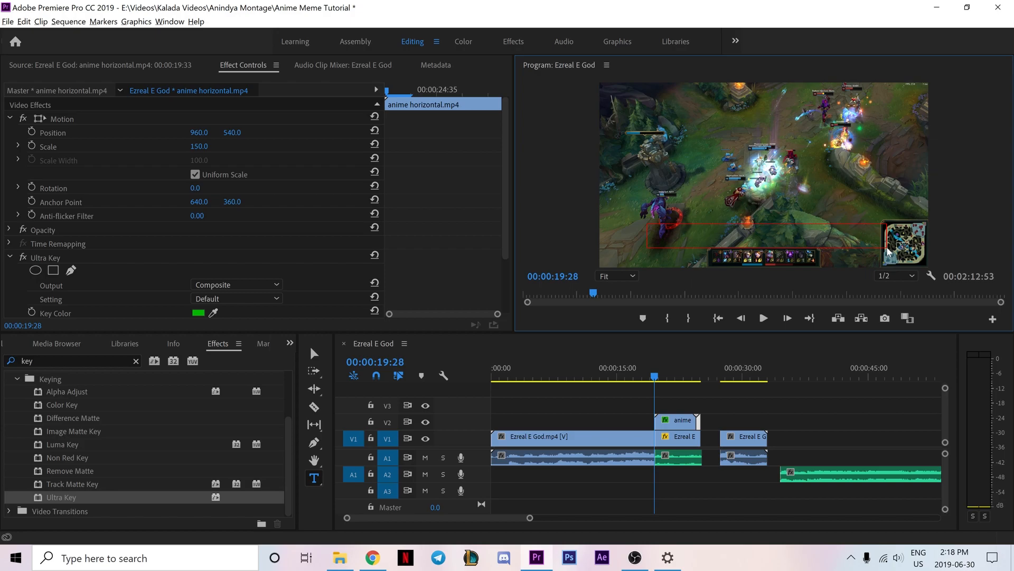
pyautogui.moveTo(889, 253); pyautogui.dragTo(888, 252)
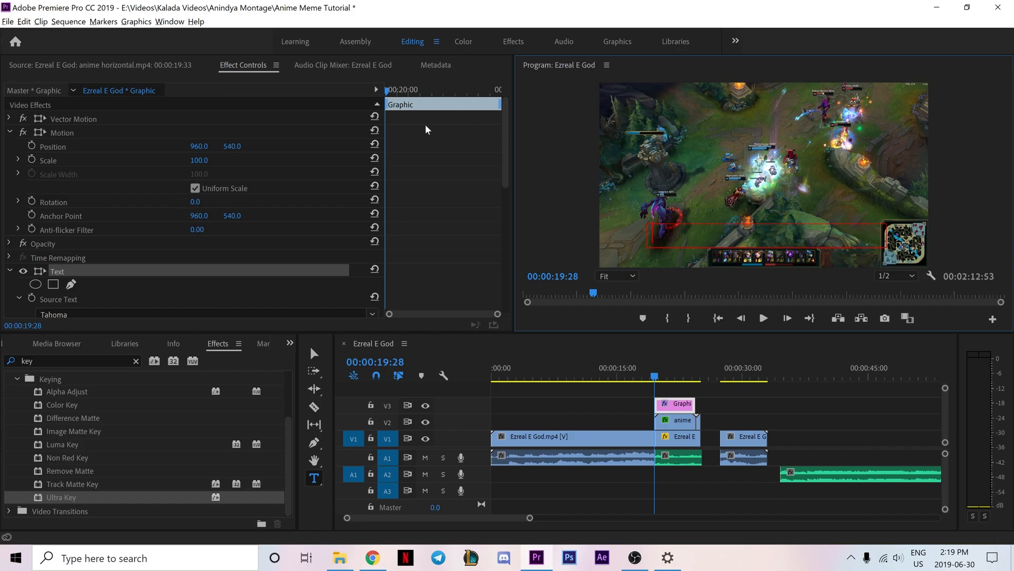
pyautogui.scroll(-3, 322, 233)
pyautogui.scroll(-2, 322, 233)
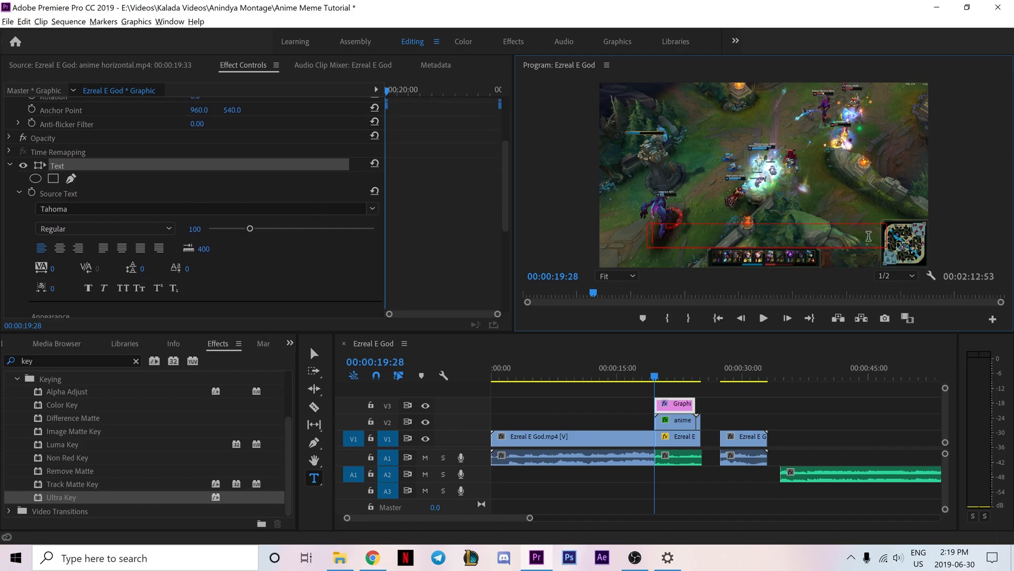
pyautogui.moveTo(250, 229); pyautogui.dragTo(225, 235)
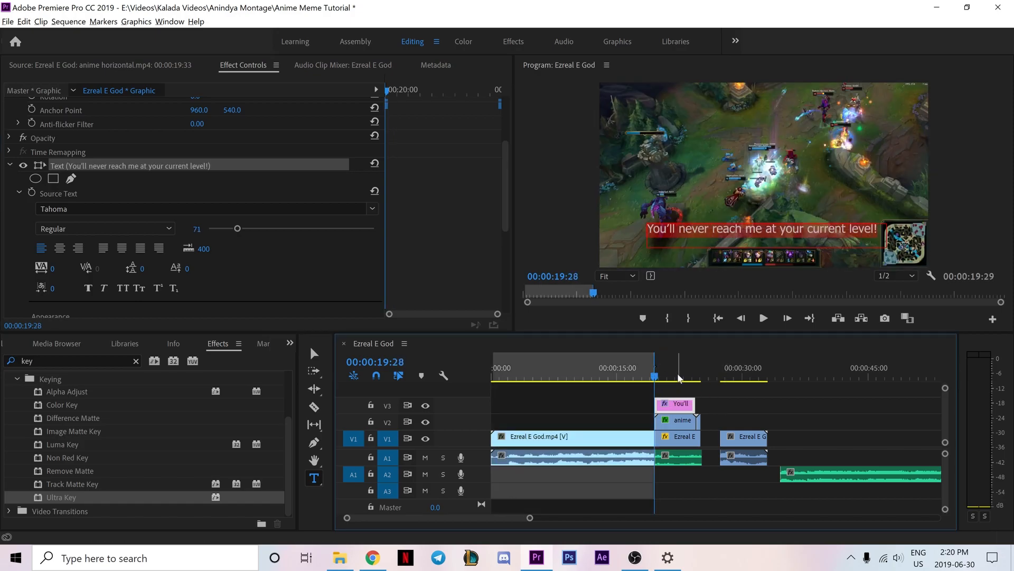
# Play the captioned section and trim the caption clip on V3 to end at 00:00:22:08.
pyautogui.press('space')
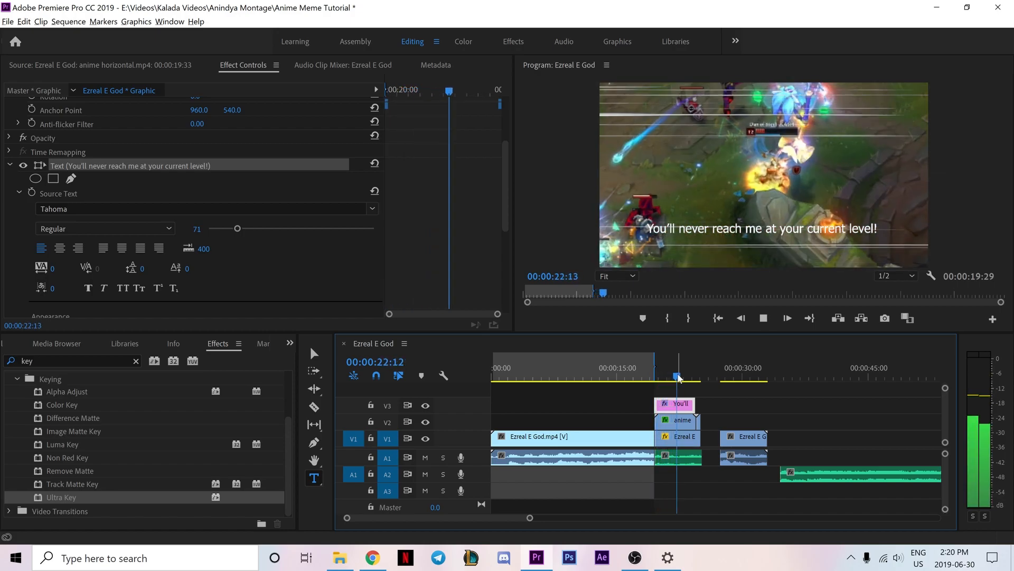
pyautogui.press('space')
pyautogui.click(679, 376)
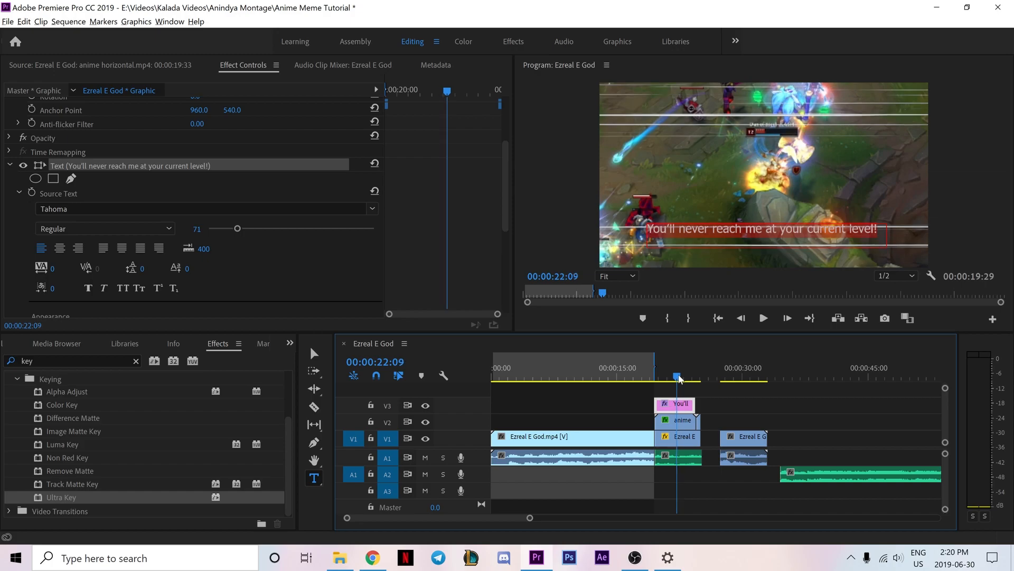
pyautogui.moveTo(693, 405); pyautogui.dragTo(675, 404)
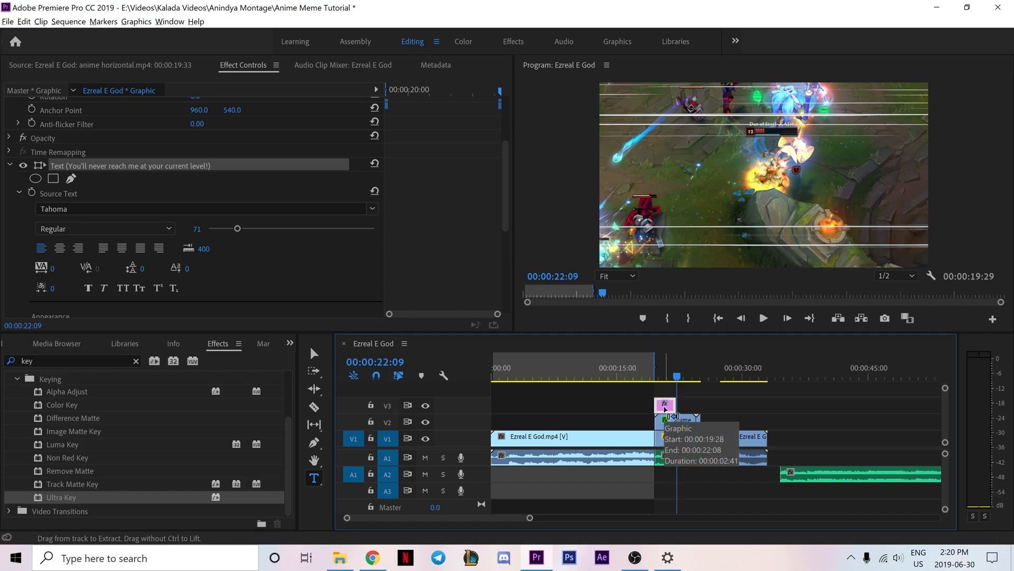
# Duplicate the caption clip and place the copy on V3 directly after the first caption.
pyautogui.click(781, 379)
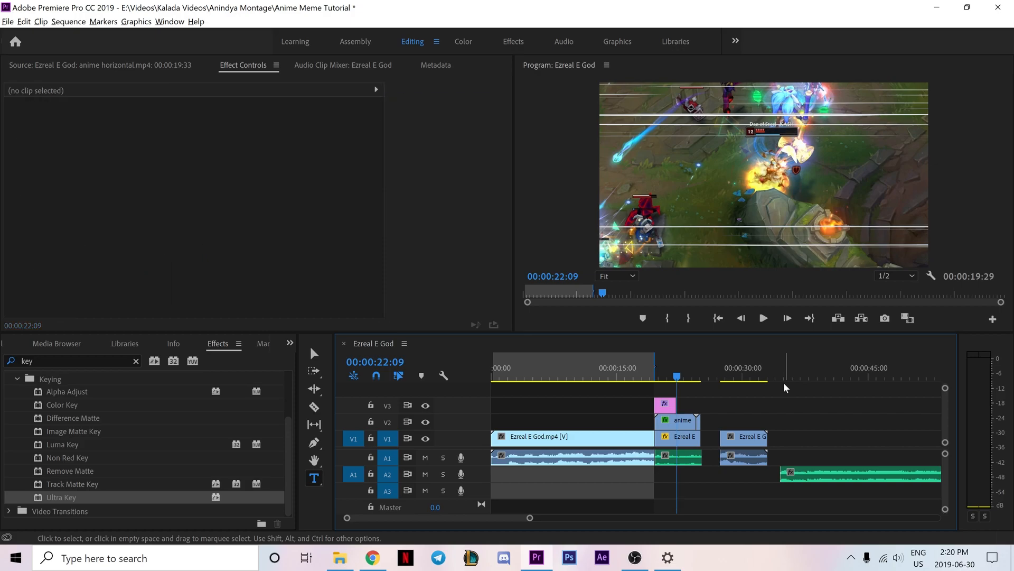
pyautogui.hotkey('ctrl', 'v')
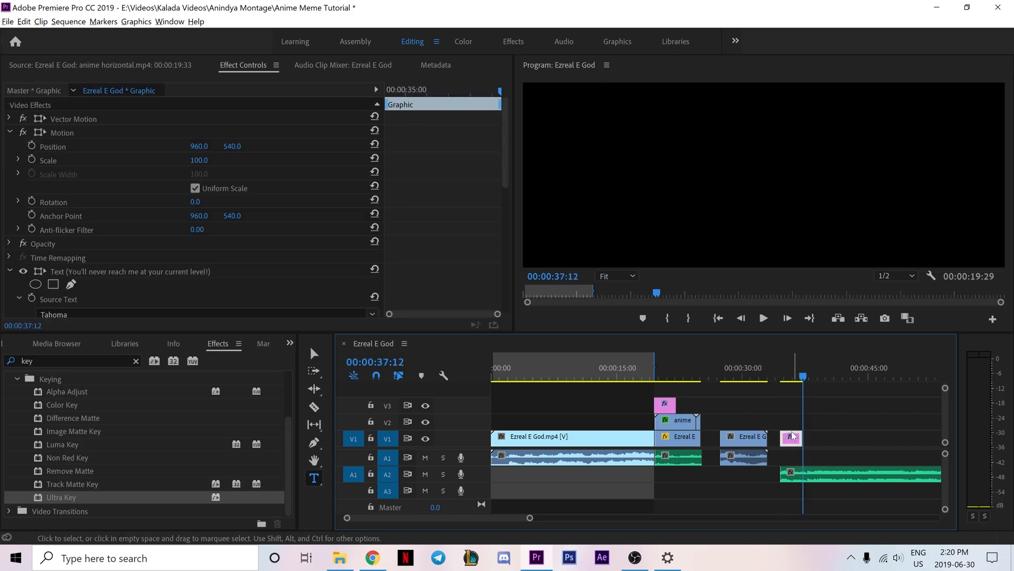
pyautogui.moveTo(738, 414); pyautogui.dragTo(690, 405)
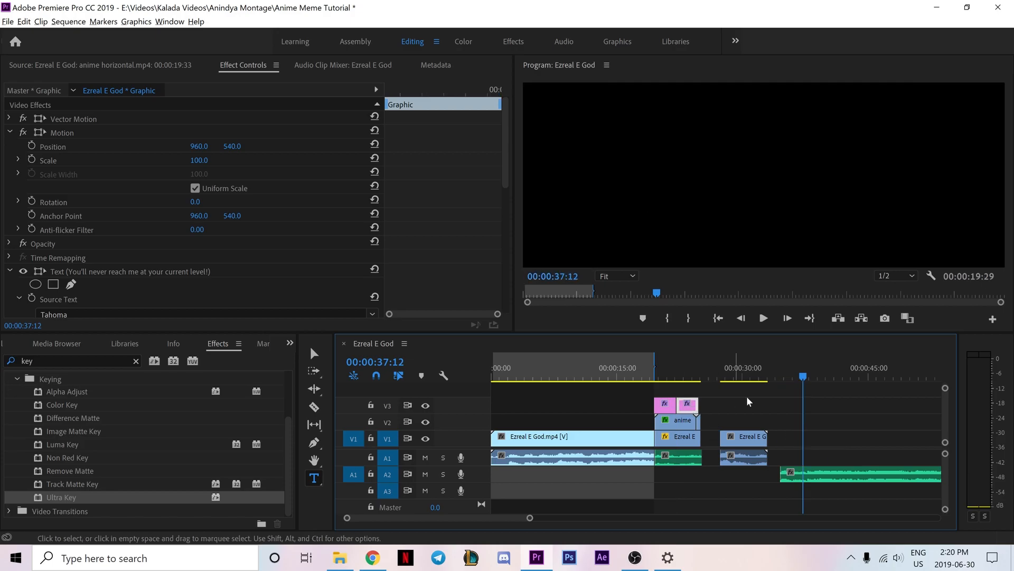
# Change the second caption's text to "My hammer and armor are made of Demacian Steel!".
pyautogui.moveTo(802, 377); pyautogui.dragTo(672, 379)
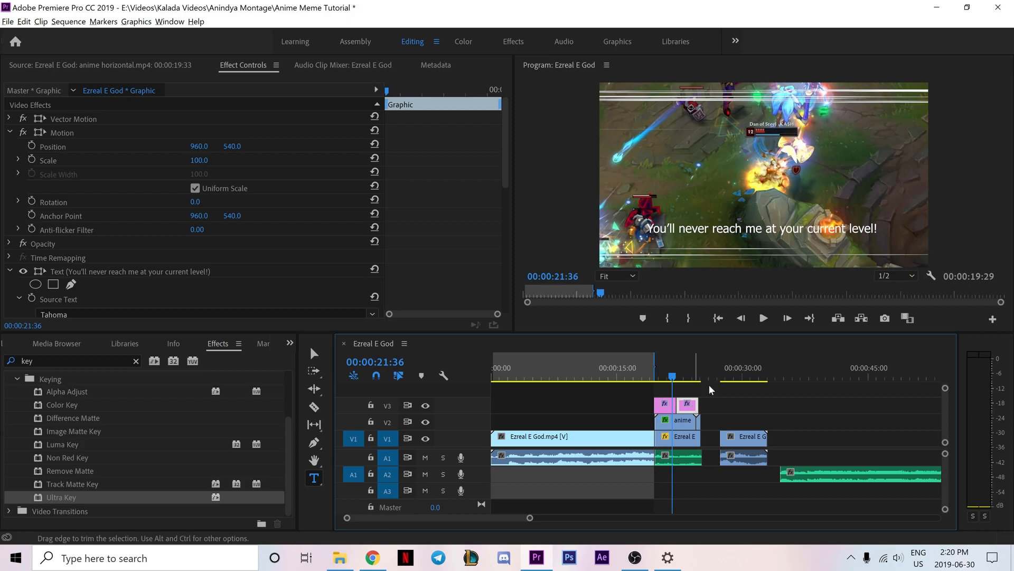
pyautogui.moveTo(878, 229); pyautogui.dragTo(781, 236)
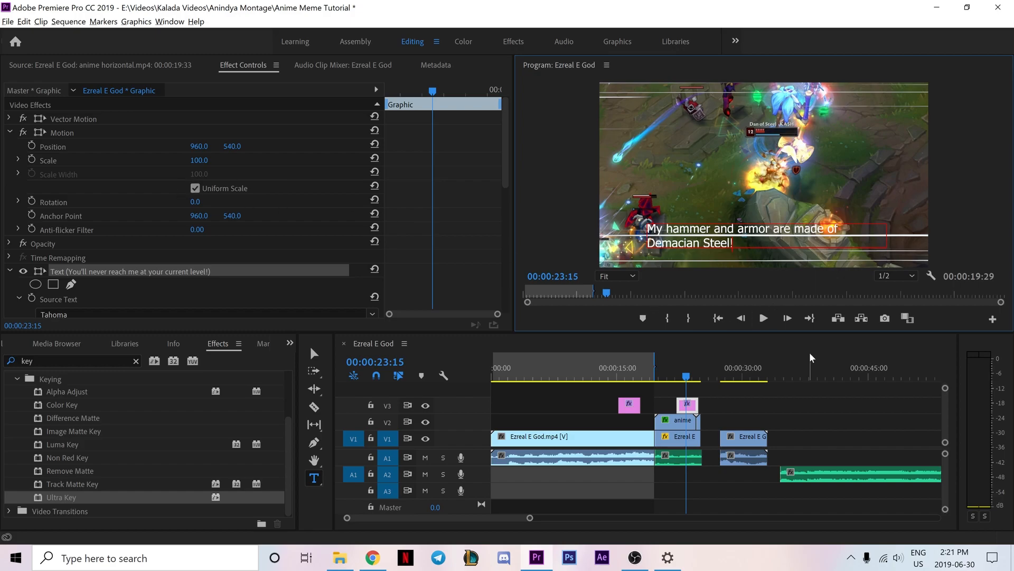
pyautogui.click(737, 406)
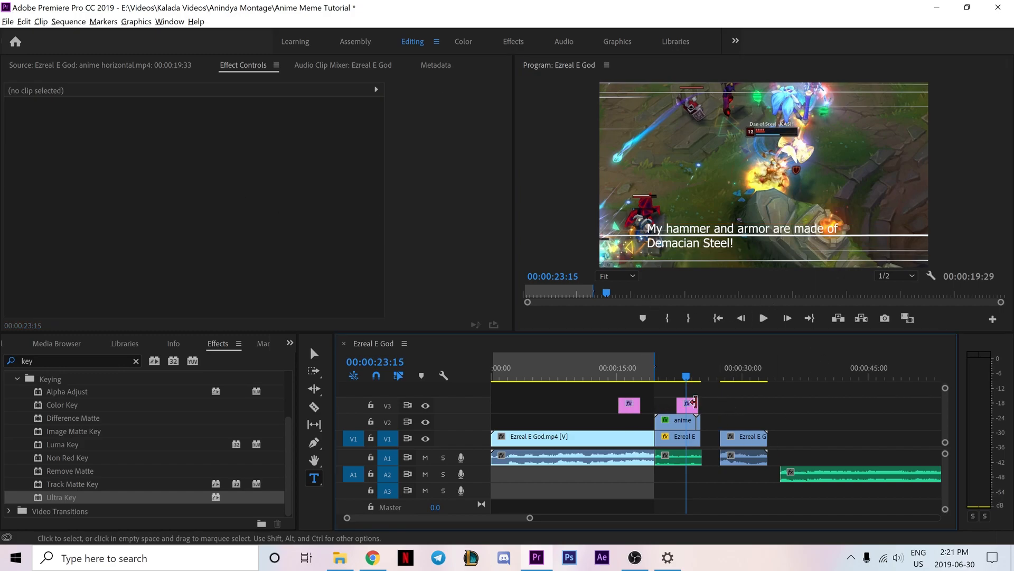
# Move the first caption clip on V3 directly before the second one, and butt the last gameplay clip against the freeze frame's end.
pyautogui.click(633, 406)
pyautogui.moveTo(635, 410); pyautogui.dragTo(673, 405)
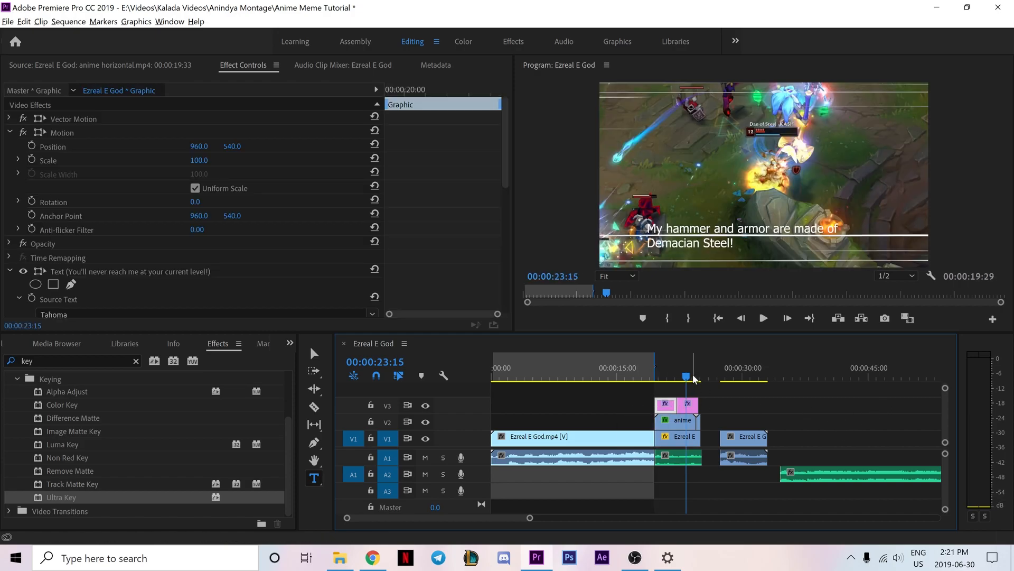
pyautogui.moveTo(750, 438); pyautogui.dragTo(735, 442)
pyautogui.click(727, 498)
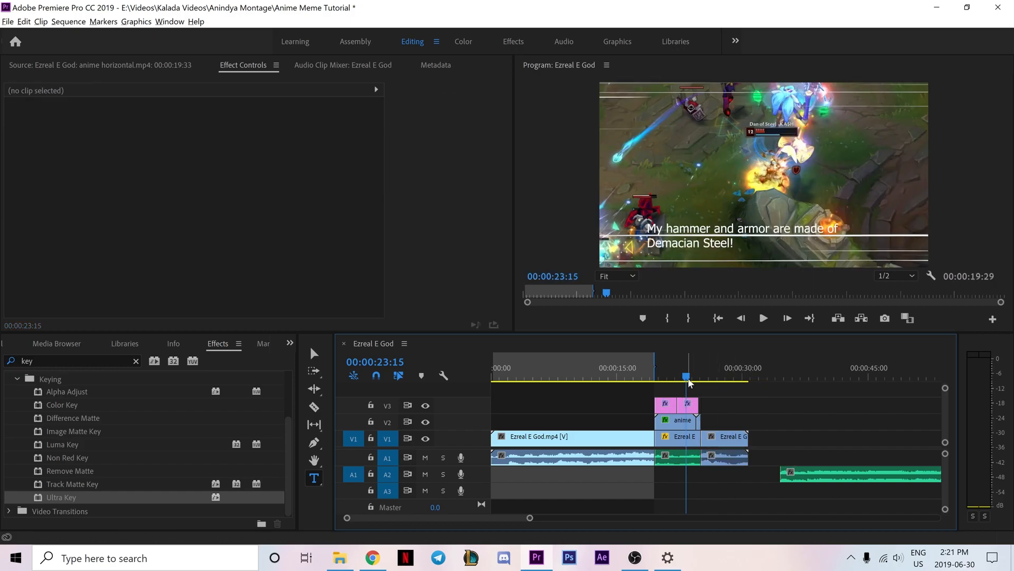
pyautogui.click(634, 373)
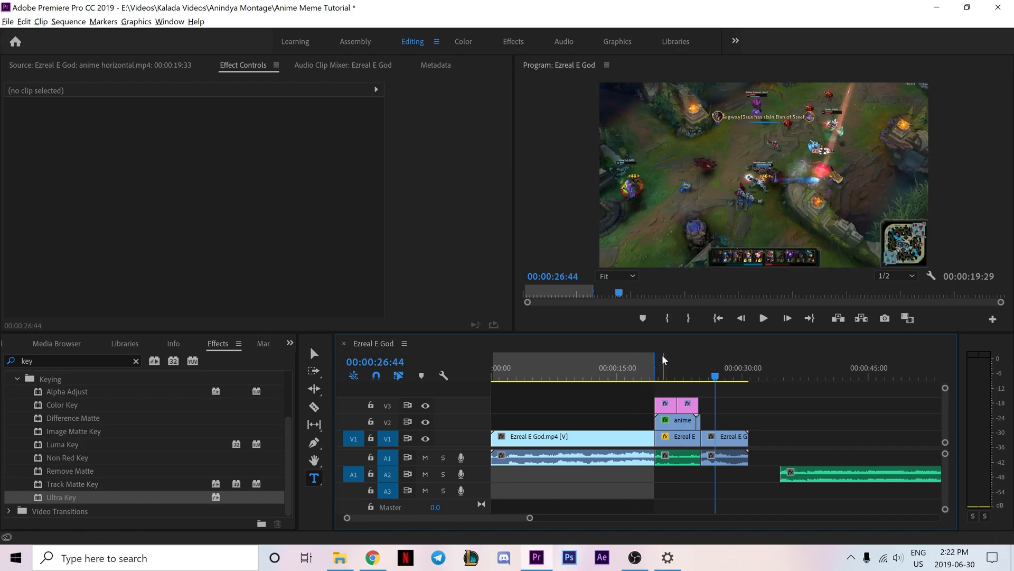
# Delete the leftover Genos vs Sonic audio clip from A2 and save the project.
pyautogui.click(848, 478)
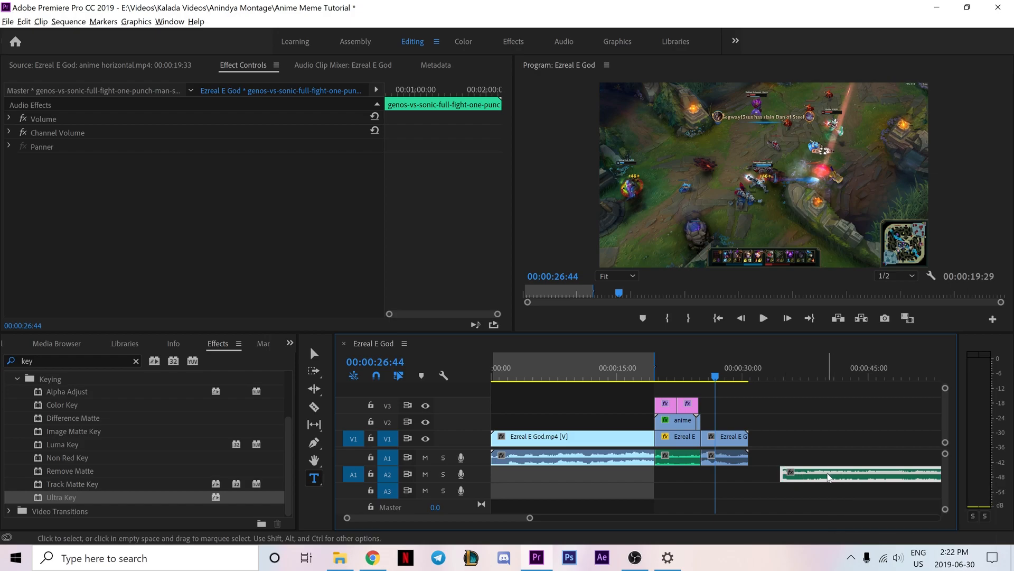
pyautogui.press('Delete')
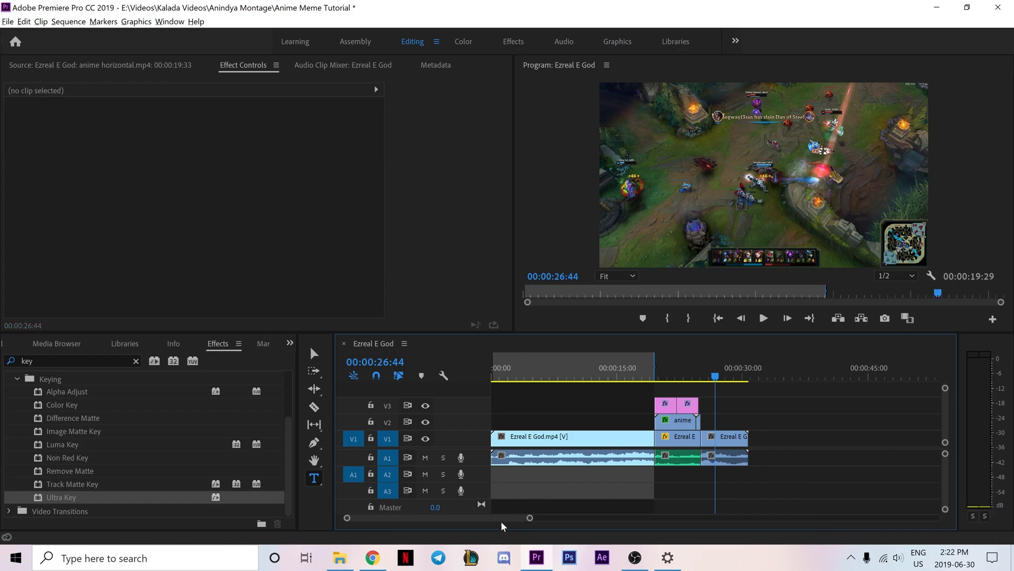
pyautogui.press('Up')
pyautogui.hotkey('ctrl', 's')
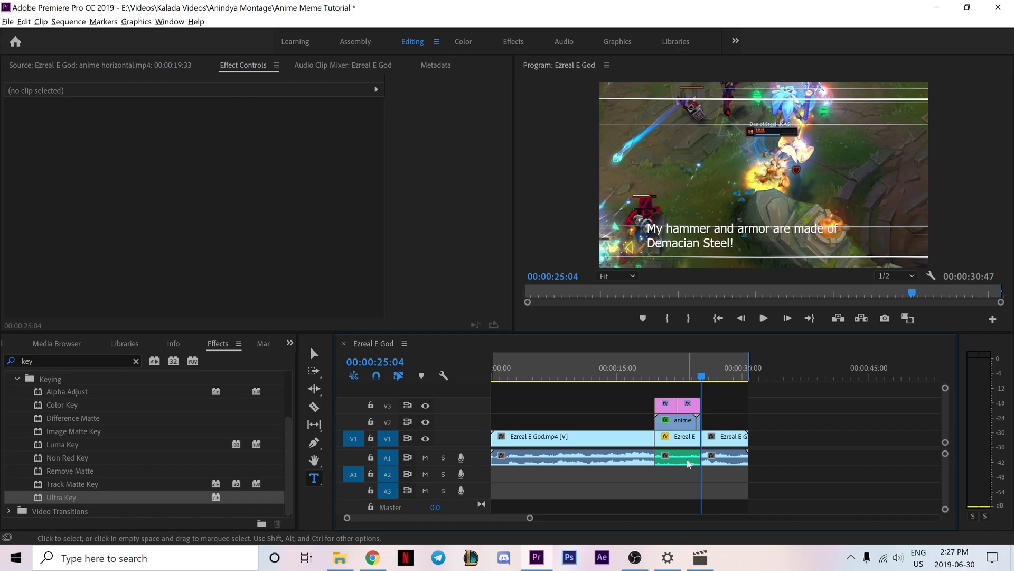
# Set the audio gain of the first gameplay clip to -15 dB.
pyautogui.click(613, 456)
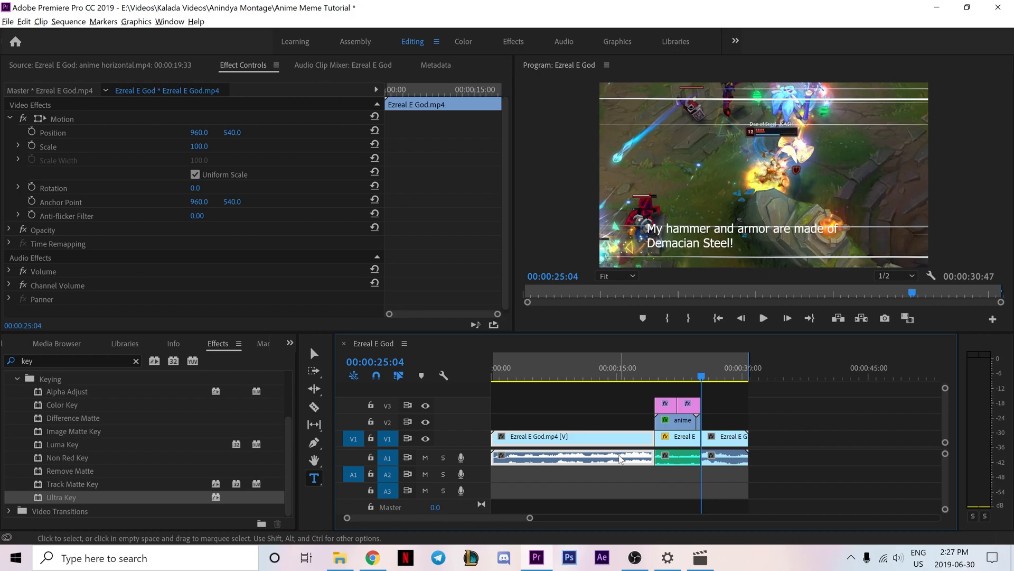
pyautogui.rightClick(621, 459)
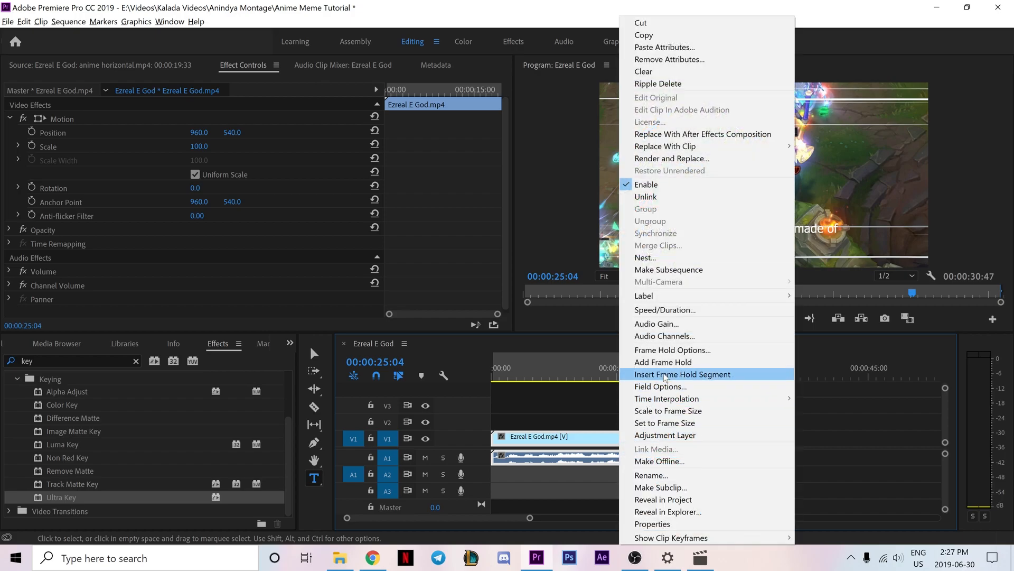
pyautogui.click(670, 325)
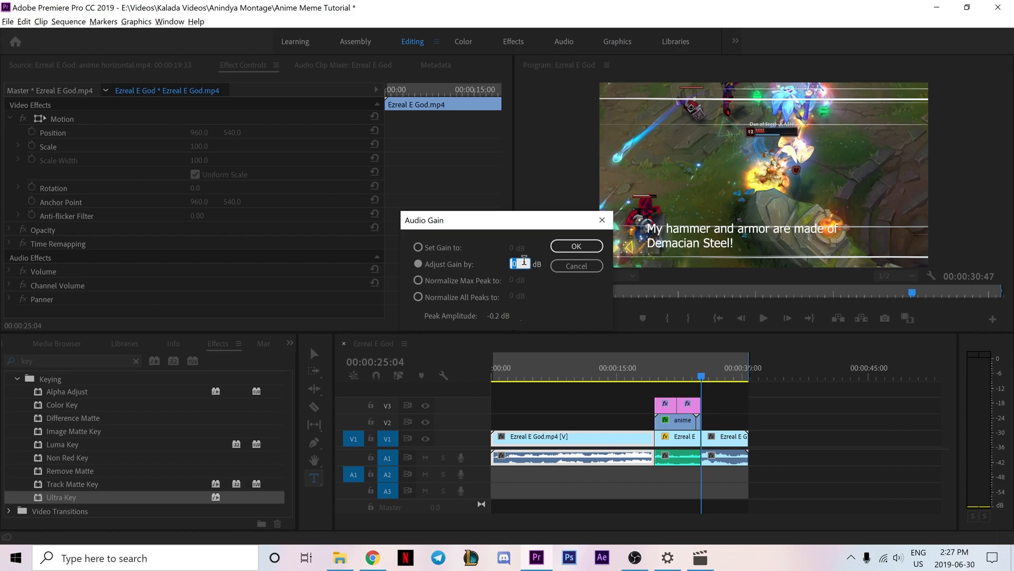
pyautogui.click(417, 247)
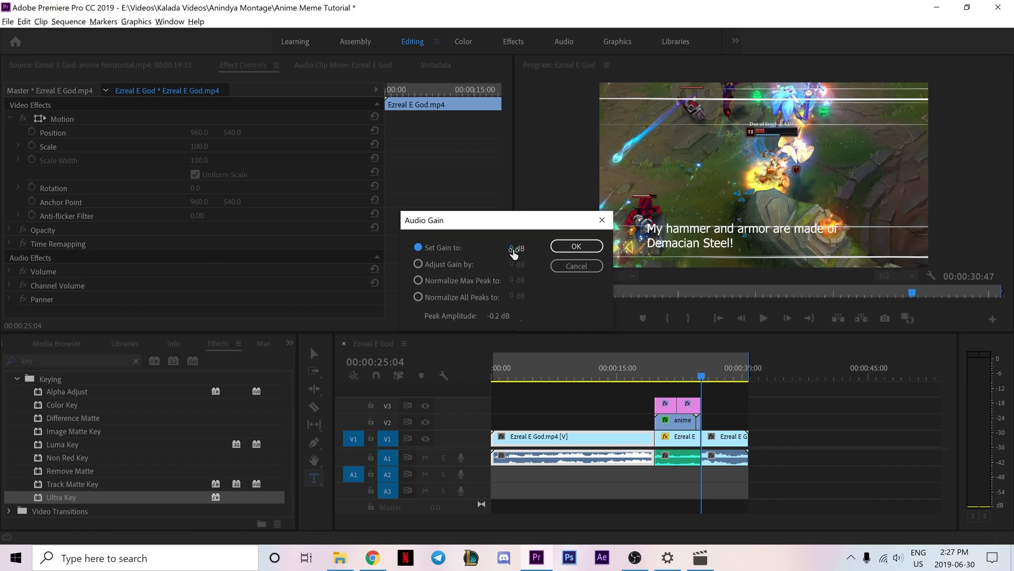
pyautogui.moveTo(514, 252)
pyautogui.mouseDown()
pyautogui.moveTo(491, 251)
pyautogui.moveTo(516, 251)
pyautogui.mouseUp()
pyautogui.click(514, 248)
pyautogui.write('-15')
pyautogui.click(576, 246)
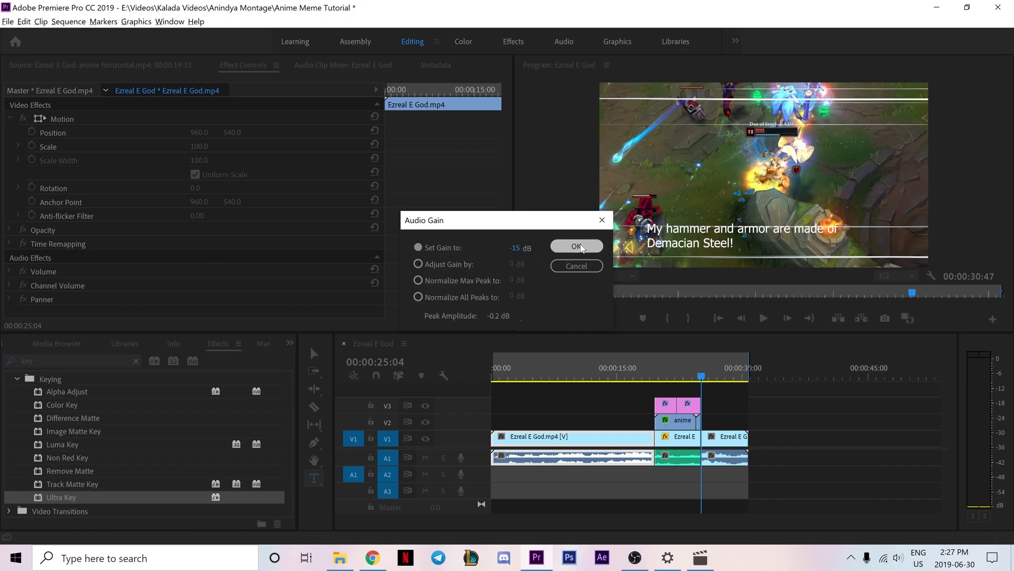
# Set the audio gain of the last gameplay clip on A1 to -15 dB.
pyautogui.rightClick(728, 460)
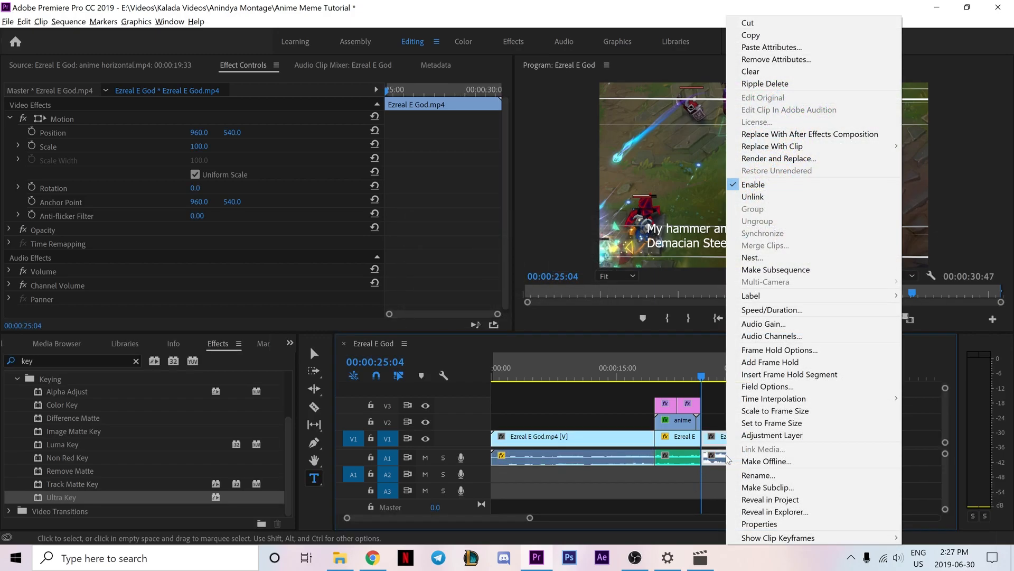
pyautogui.click(759, 325)
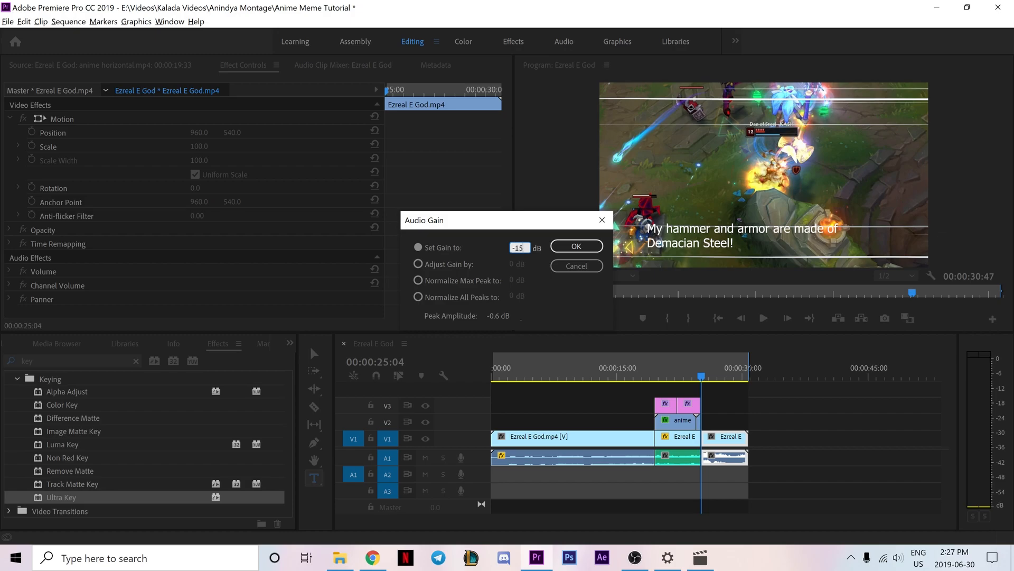
pyautogui.click(576, 246)
# Play the opening gameplay from about 00:00:02:12 to check its audio level.
pyautogui.click(511, 378)
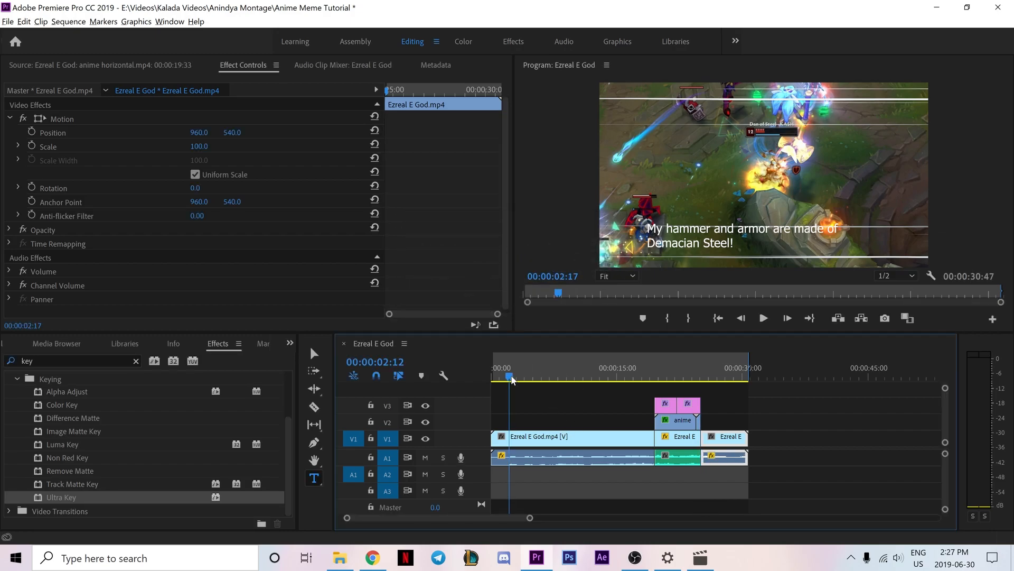
pyautogui.press('space')
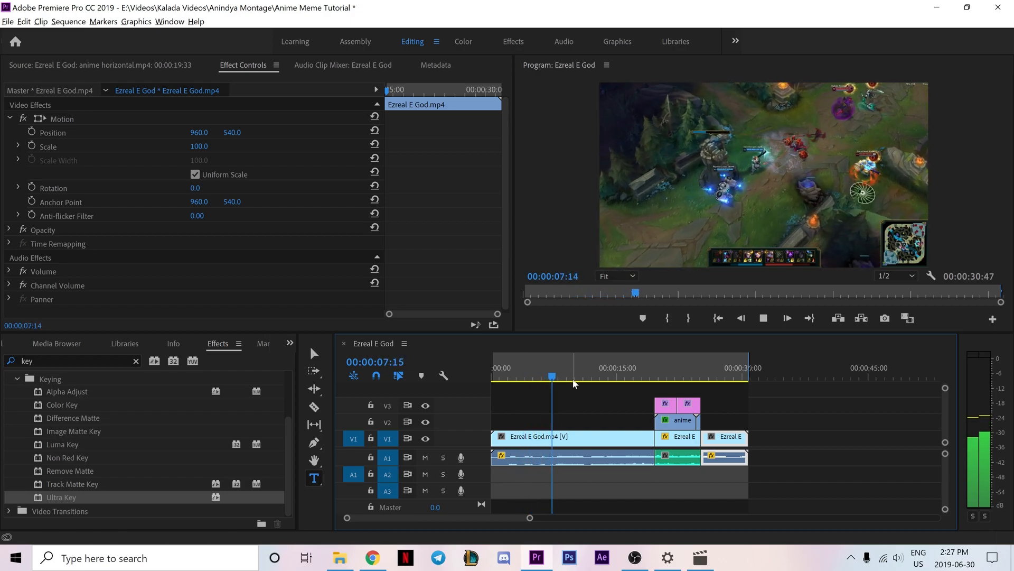
pyautogui.press('space')
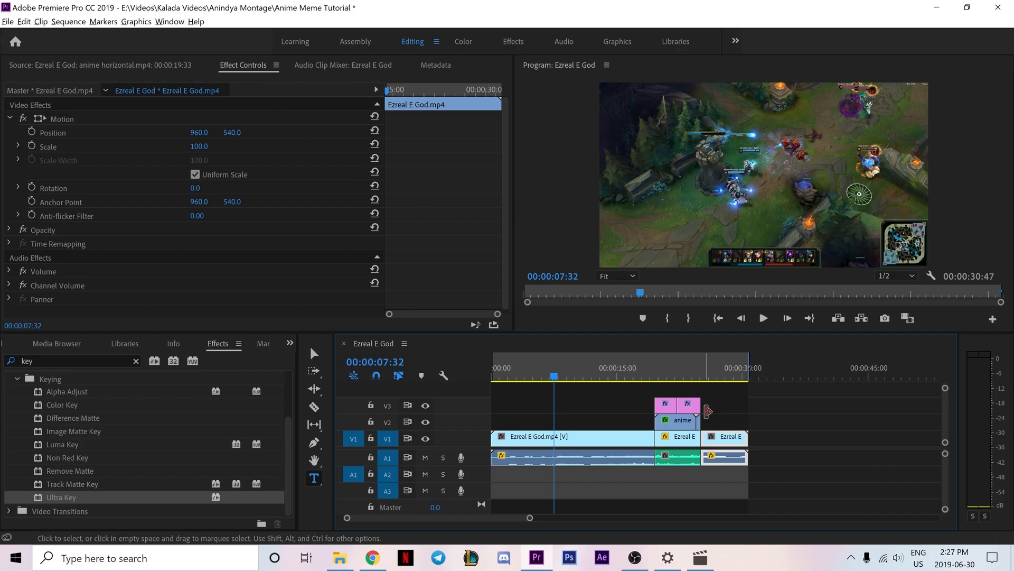
# Save the project and open the media export settings for the sequence.
pyautogui.hotkey('ctrl', 's')
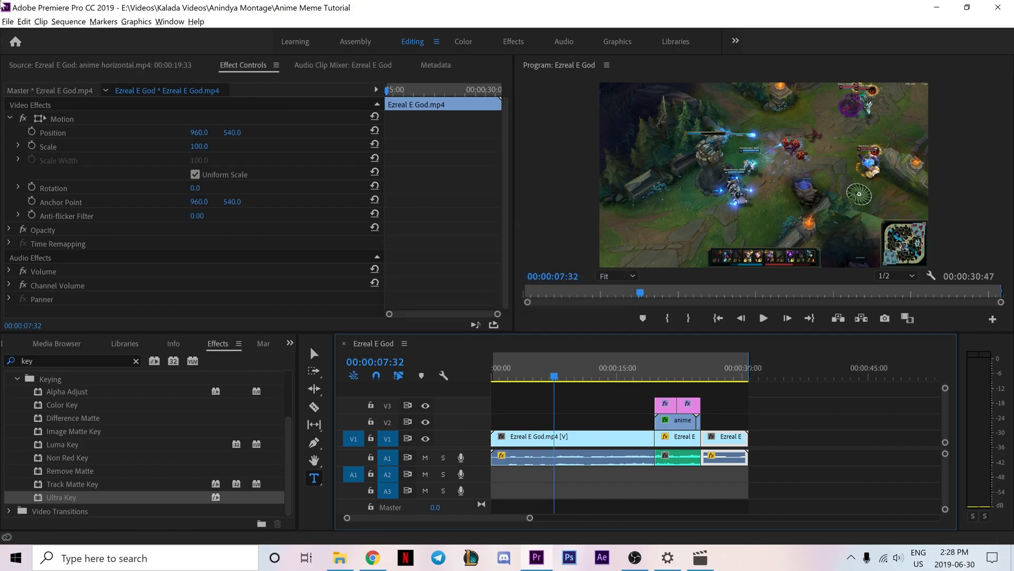
pyautogui.click(8, 22)
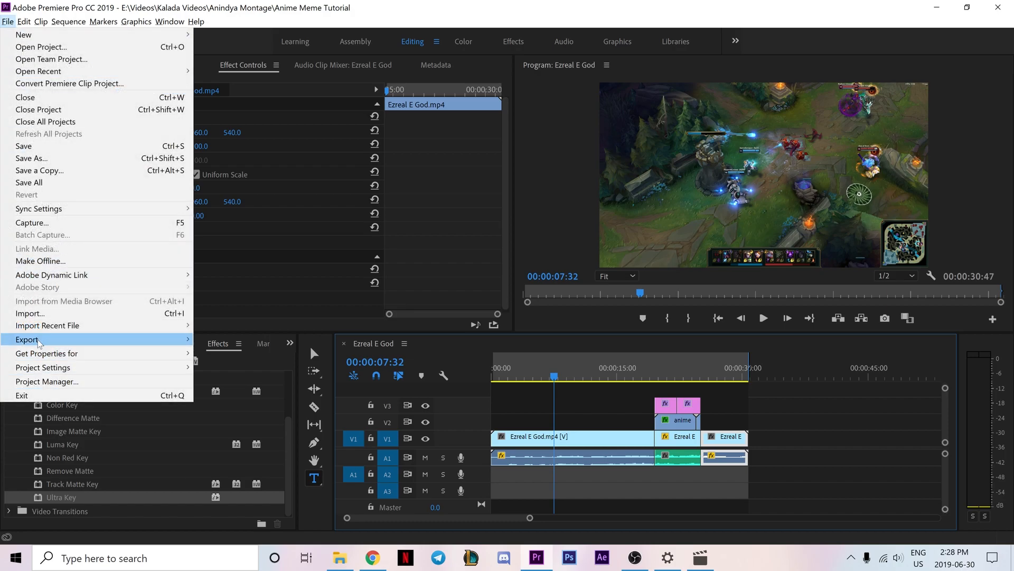
pyautogui.moveTo(38, 342)
pyautogui.click(209, 341)
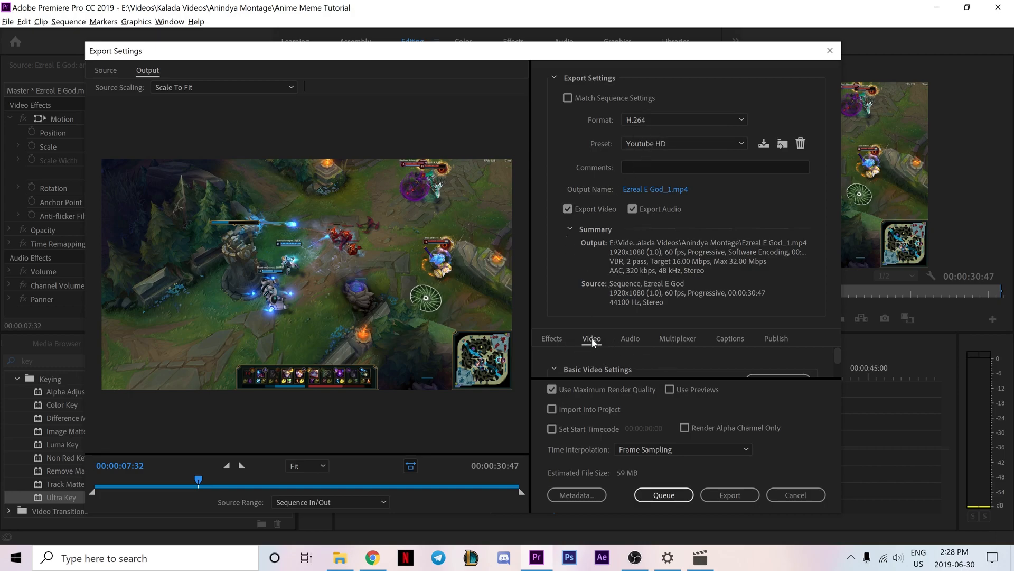
# Examine the export's video settings: frame size, frame rate, aspect, level, bitrate encoding, target and maximum bitrate, and render quality.
pyautogui.scroll(-2, 648, 358)
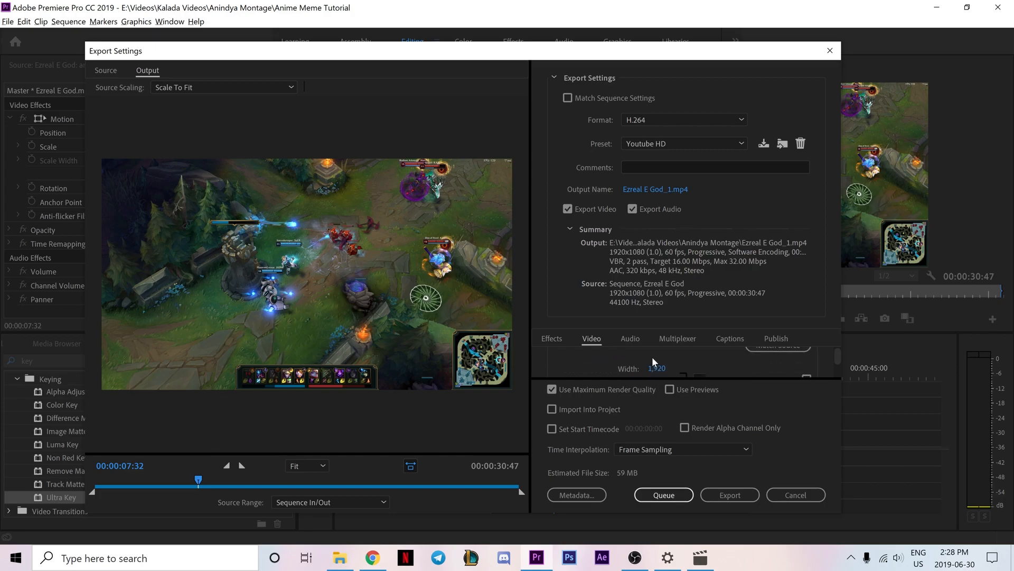
pyautogui.scroll(-2, 654, 357)
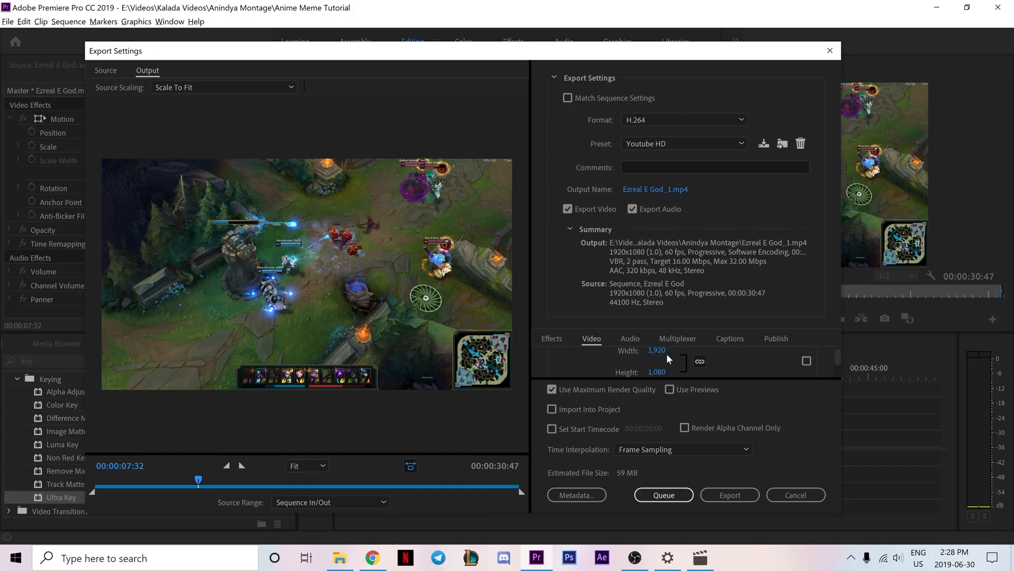
pyautogui.scroll(-2, 686, 362)
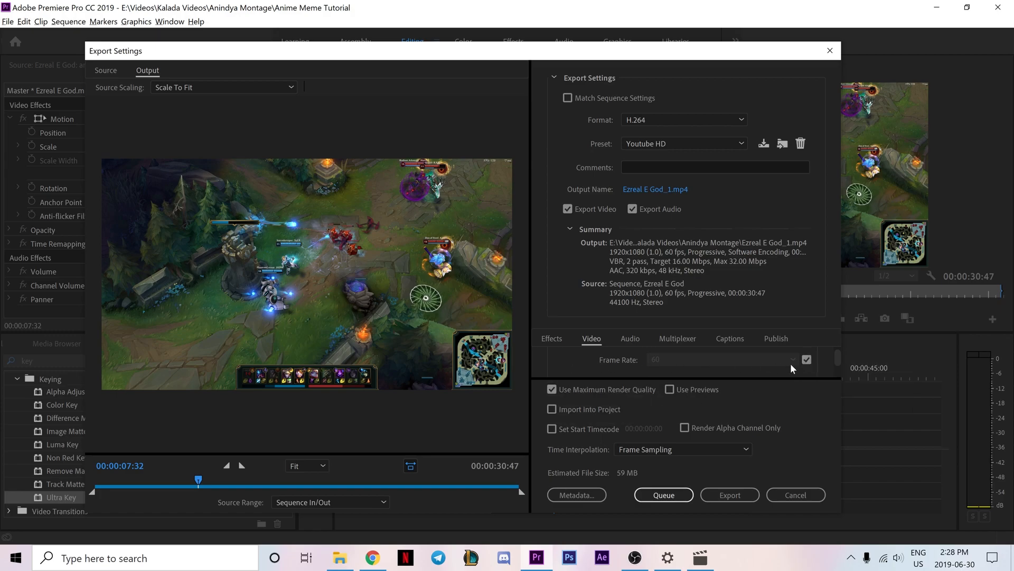
pyautogui.scroll(-2, 625, 366)
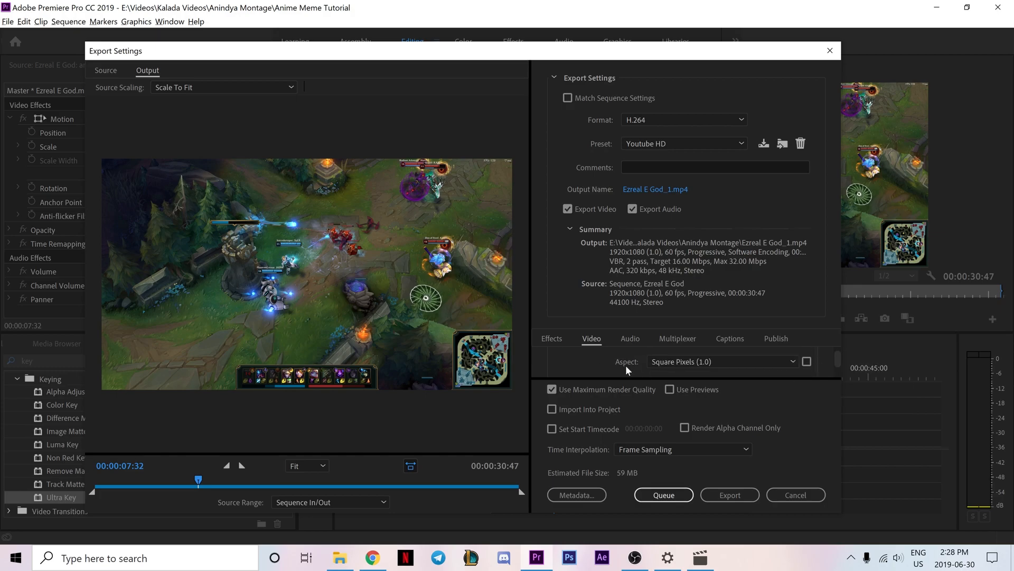
pyautogui.scroll(-1, 612, 360)
pyautogui.scroll(-2, 612, 361)
pyautogui.scroll(-2, 638, 352)
pyautogui.scroll(-2, 616, 356)
pyautogui.scroll(-1, 644, 356)
pyautogui.click(675, 364)
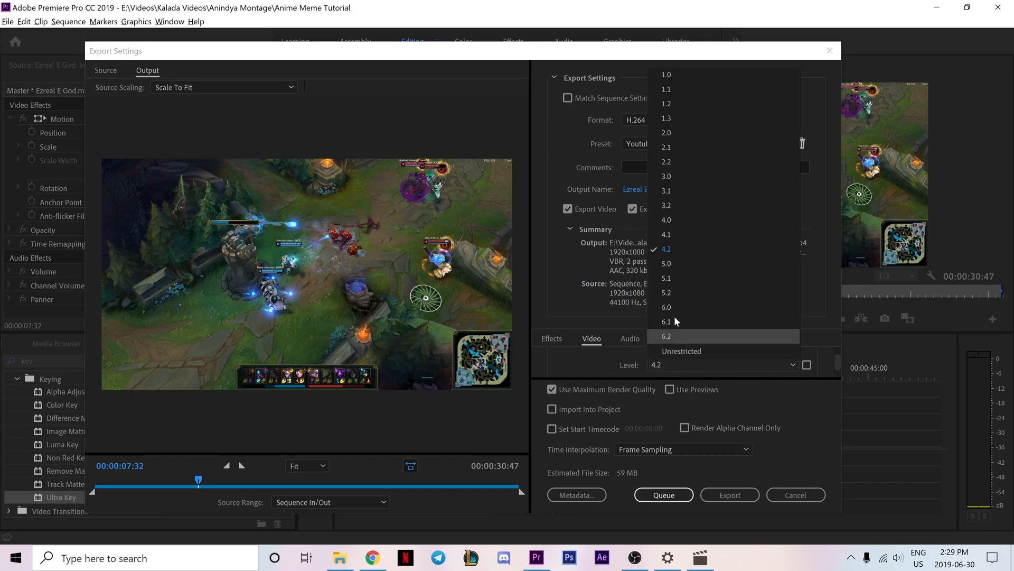
pyautogui.click(668, 368)
pyautogui.scroll(-2, 614, 363)
pyautogui.scroll(-3, 613, 363)
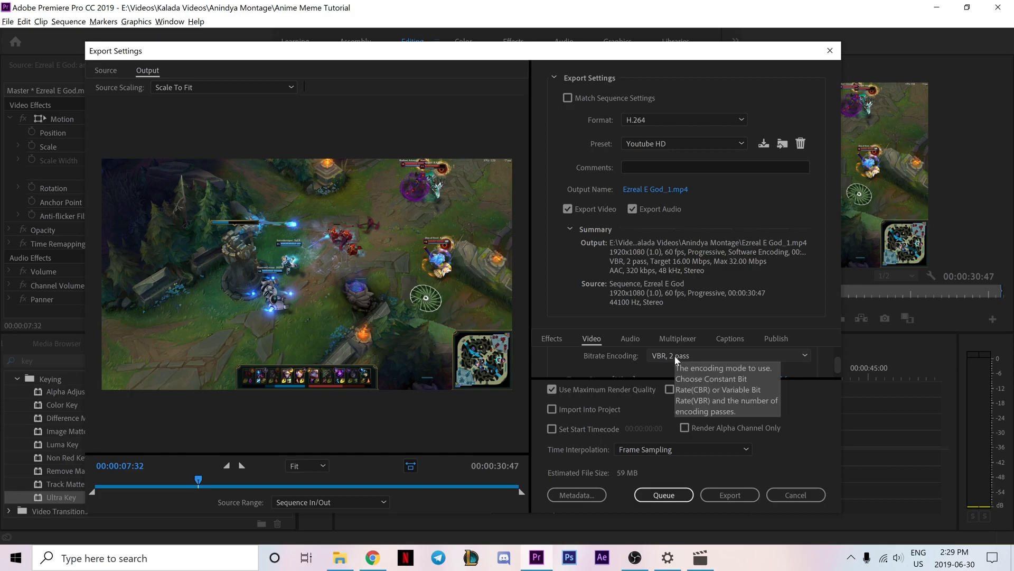
pyautogui.scroll(-2, 612, 363)
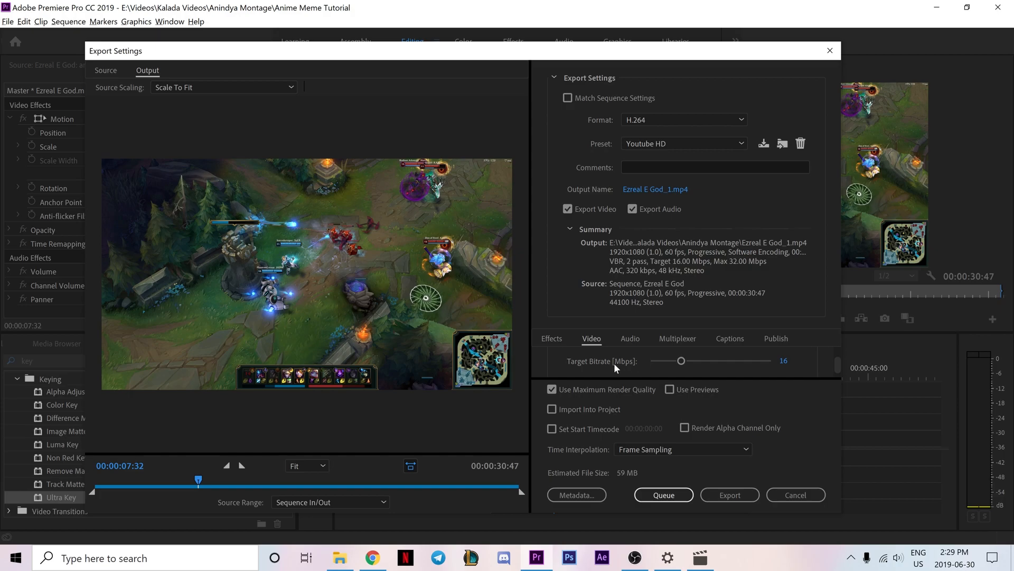
pyautogui.scroll(-1, 593, 361)
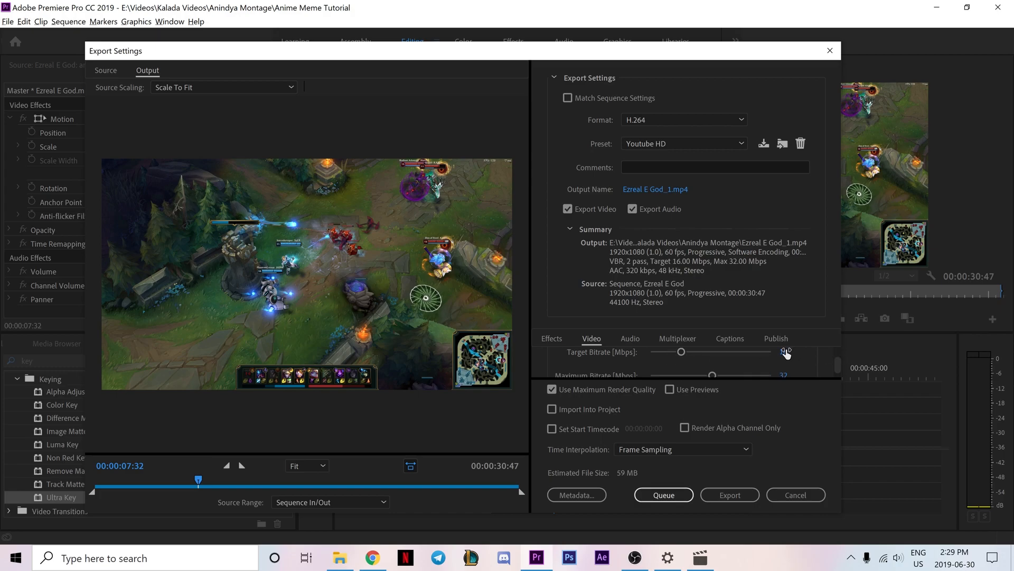
pyautogui.scroll(-1, 621, 364)
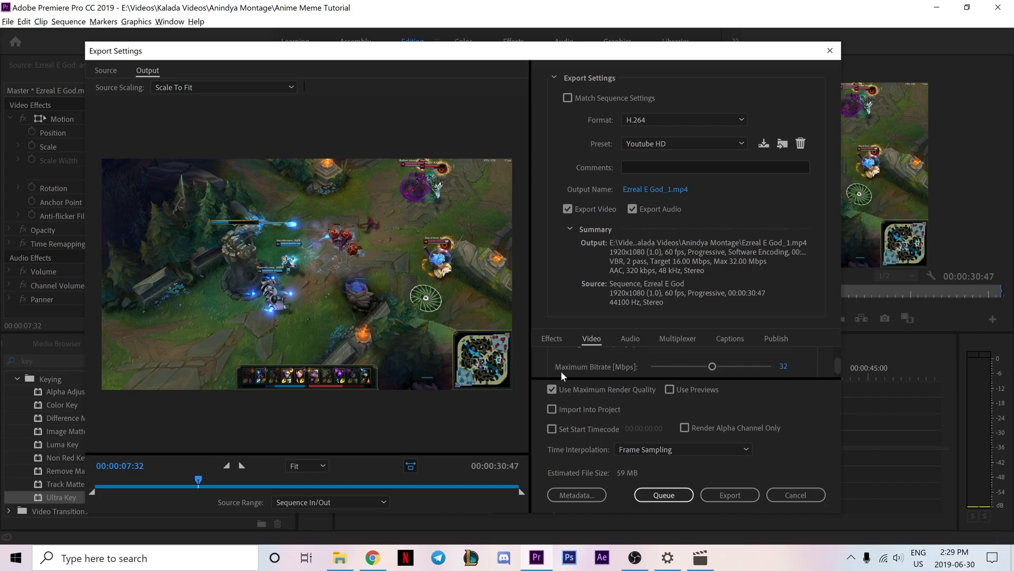
pyautogui.scroll(1, 784, 369)
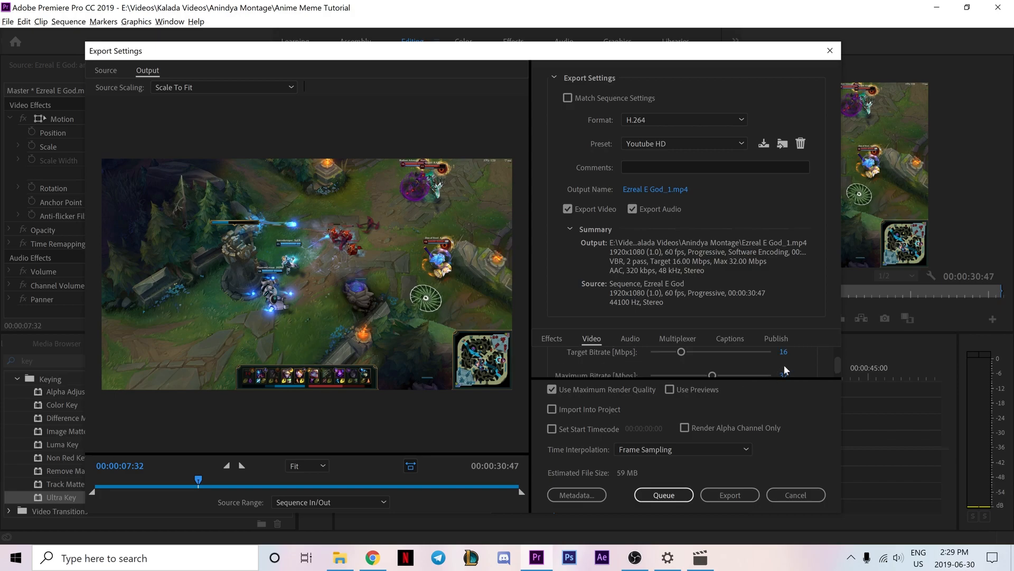
pyautogui.scroll(-5, 635, 355)
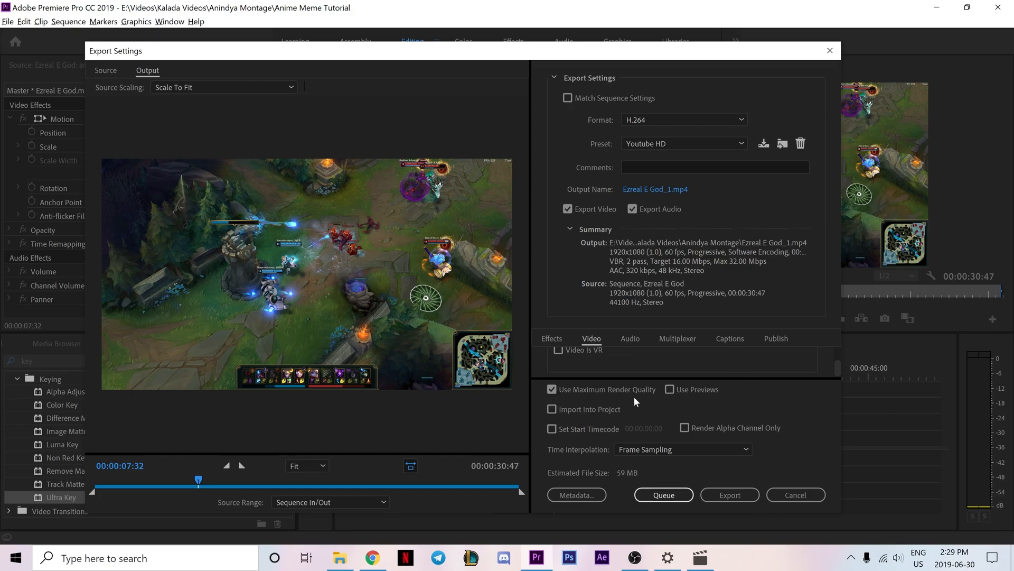
# Export the sequence as Ezreal E God_1.mp4 and play the exported file from File Explorer, declining the request to rate the player.
pyautogui.click(730, 495)
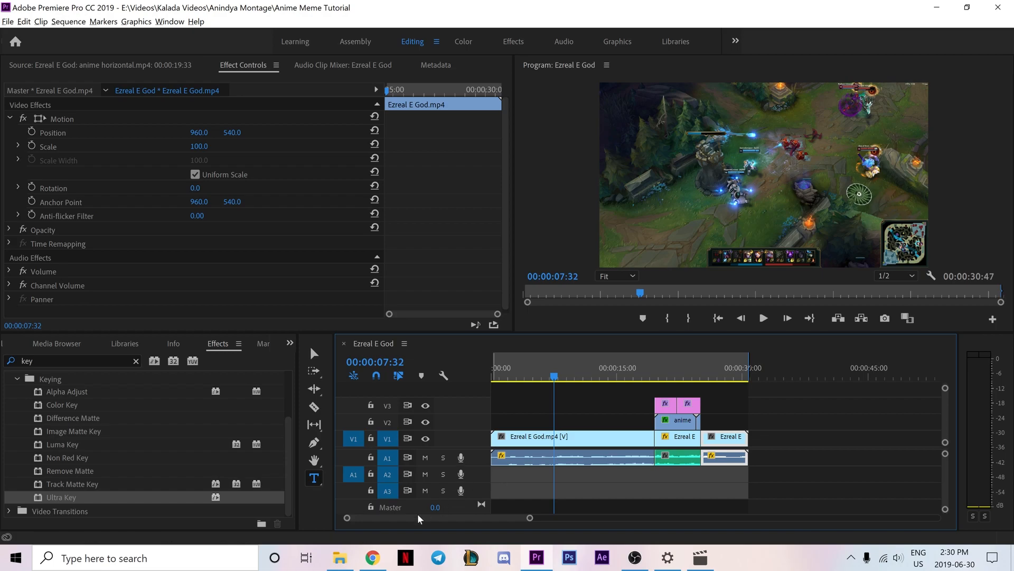
pyautogui.click(339, 558)
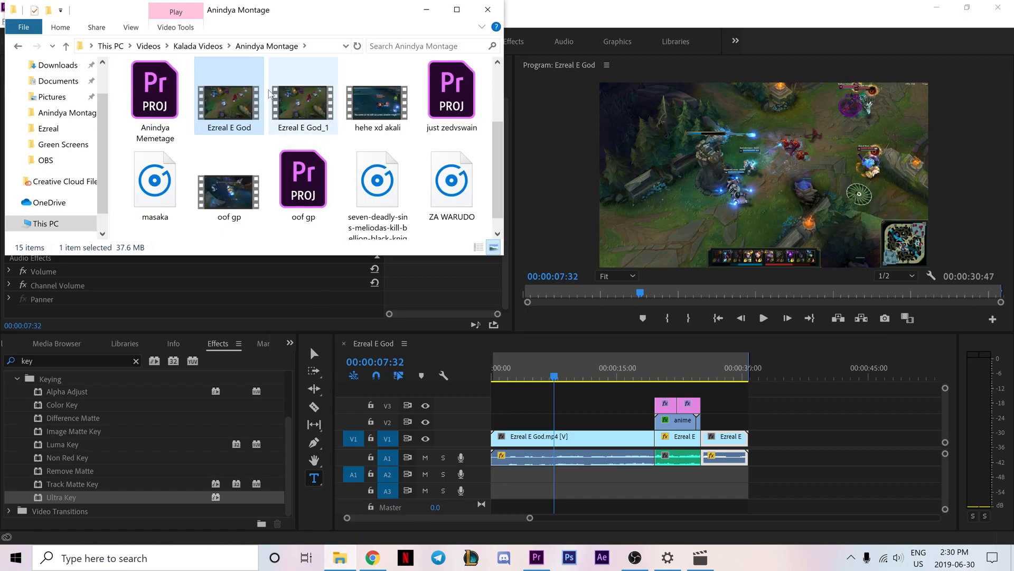
pyautogui.doubleClick(317, 111)
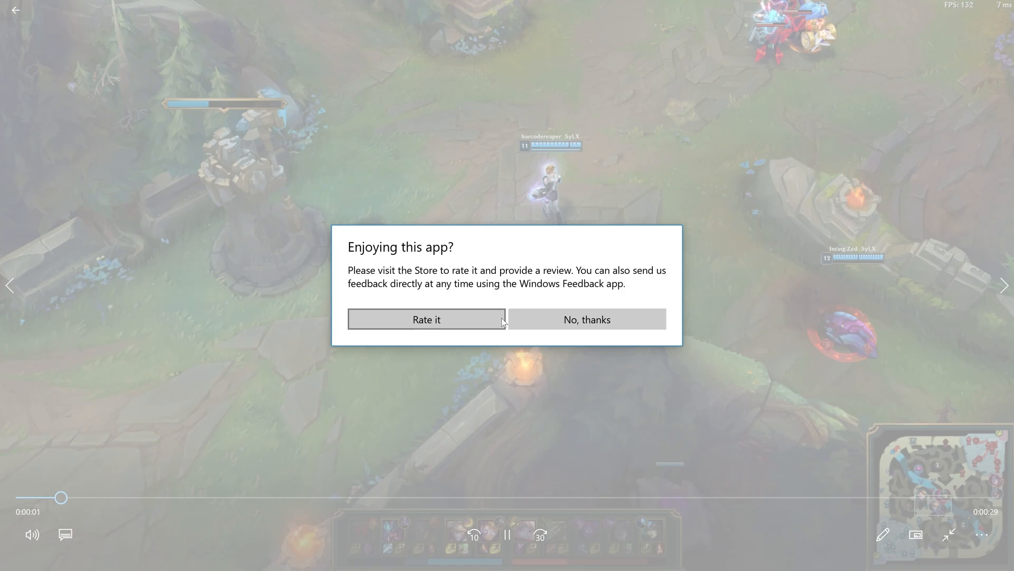
pyautogui.click(554, 320)
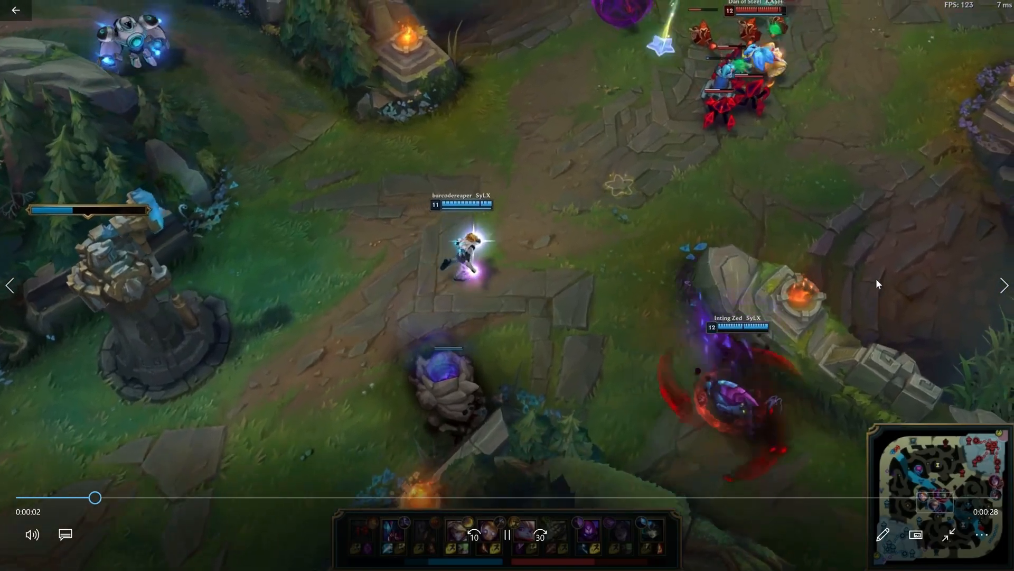